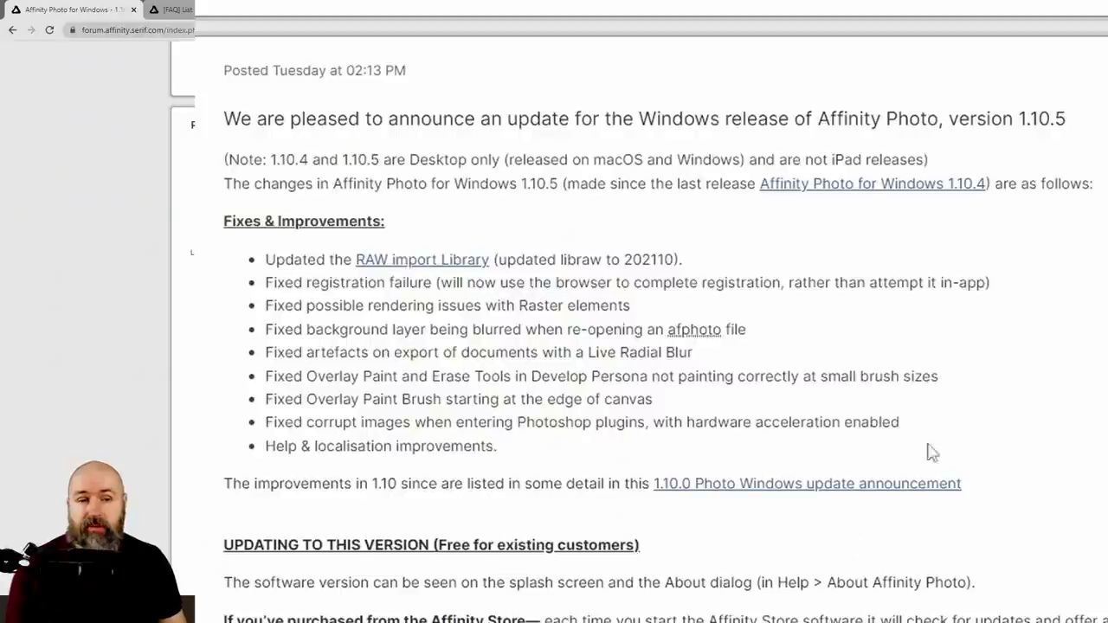
Highlight the 1.10.5 version number, the four new Sony cameras and the registration failure fix.
drag(1077, 130, 1000, 121)
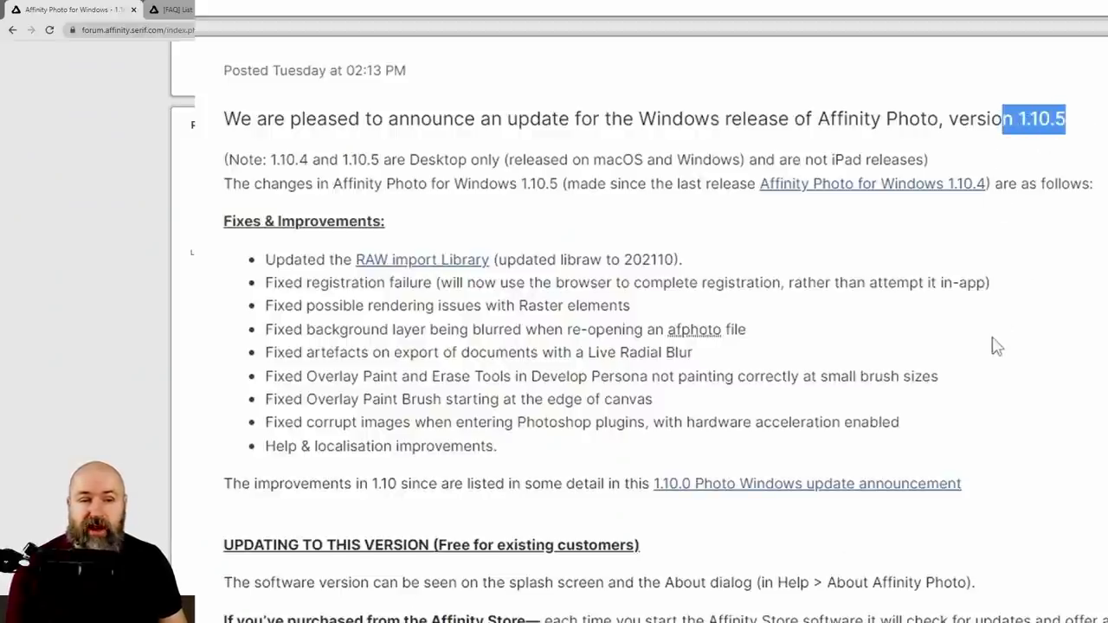
click(1064, 291)
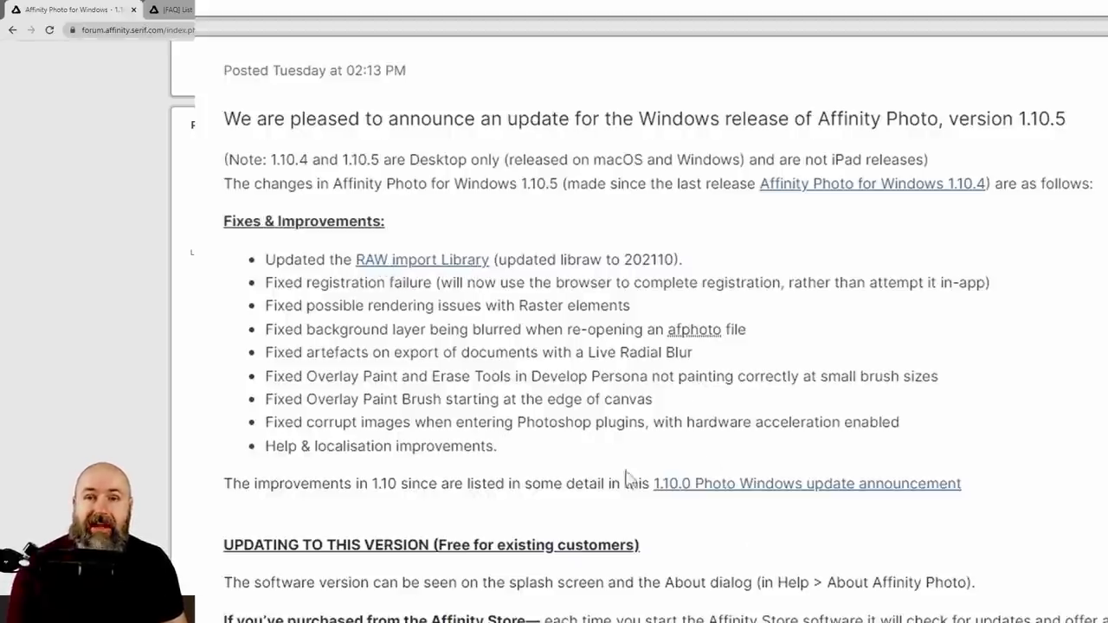
scroll(562, 435, down, 10)
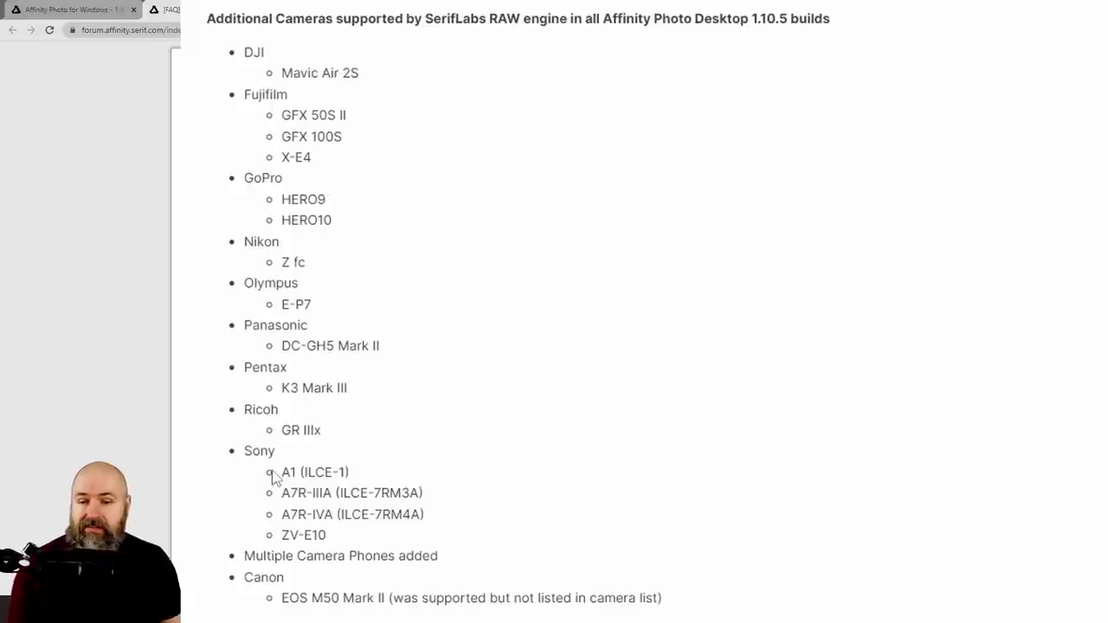
drag(279, 472, 378, 546)
click(510, 492)
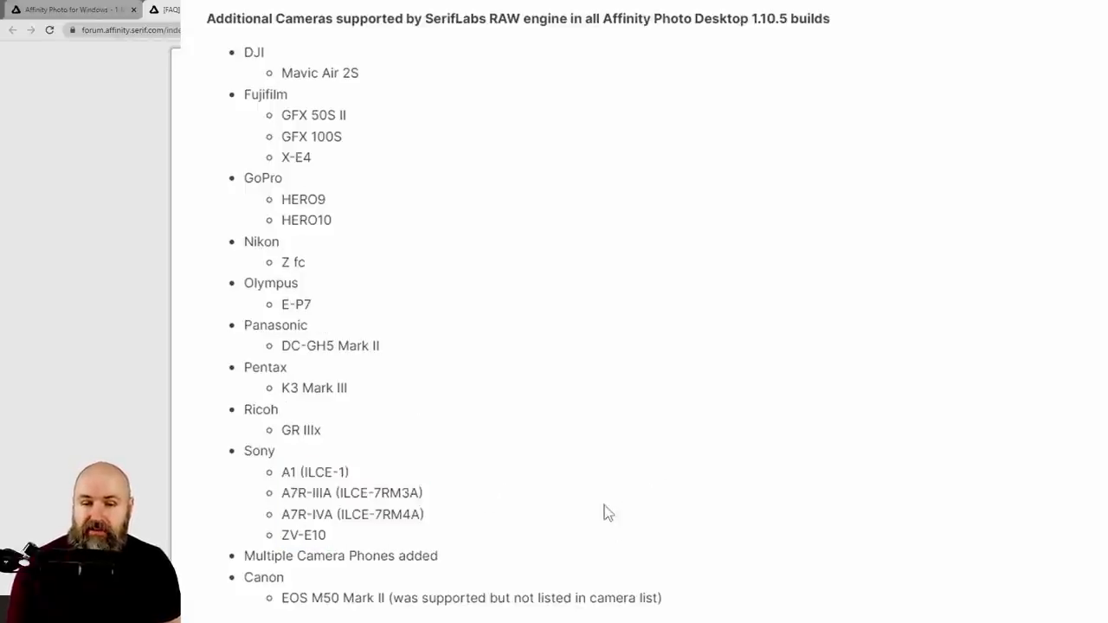
scroll(319, 308, up, 15)
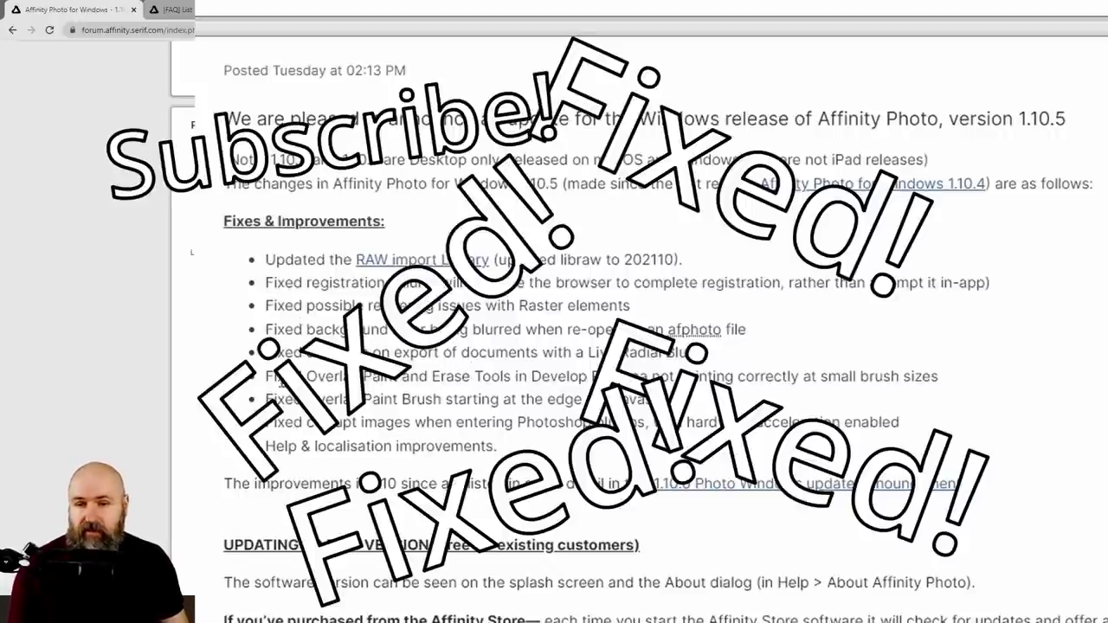
drag(286, 282, 543, 282)
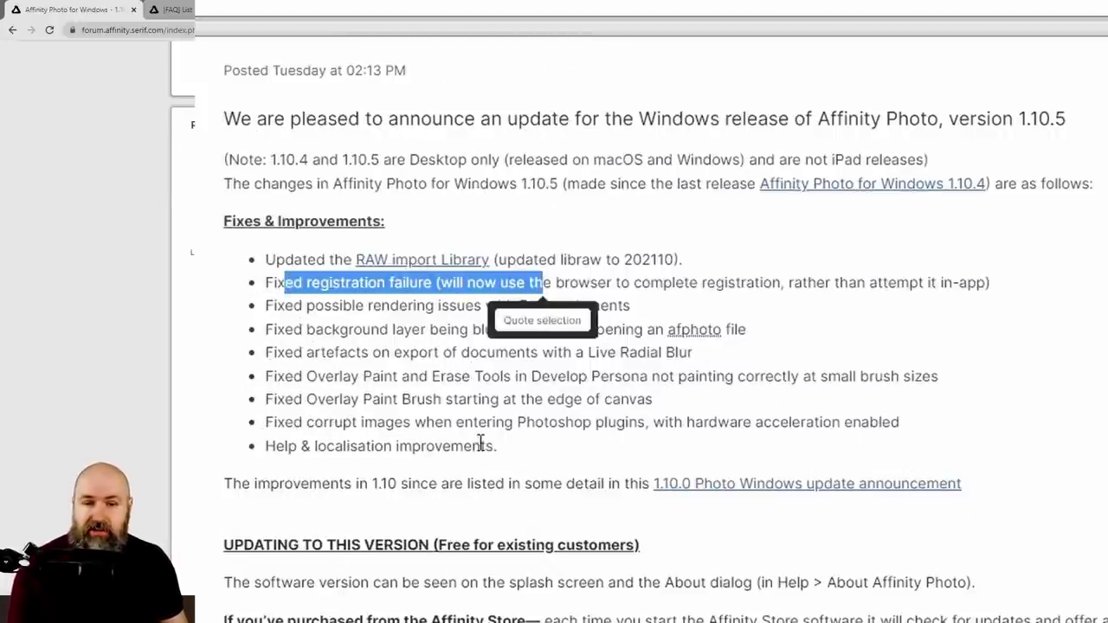
click(655, 283)
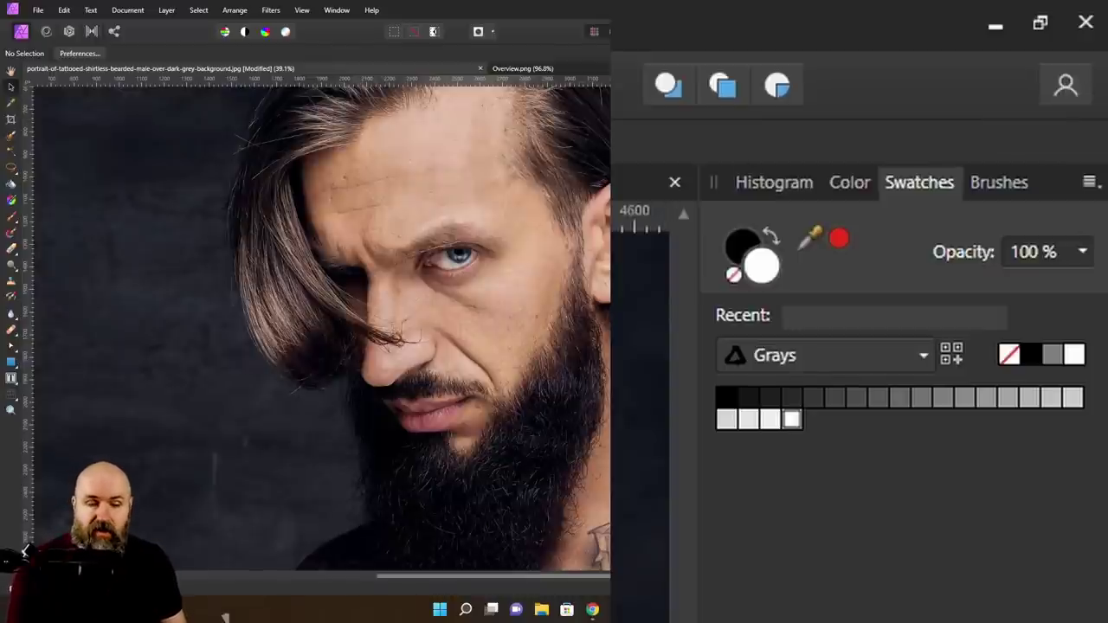
Bring the forum's 1.10.5 update announcement back to the front from the taskbar.
click(594, 610)
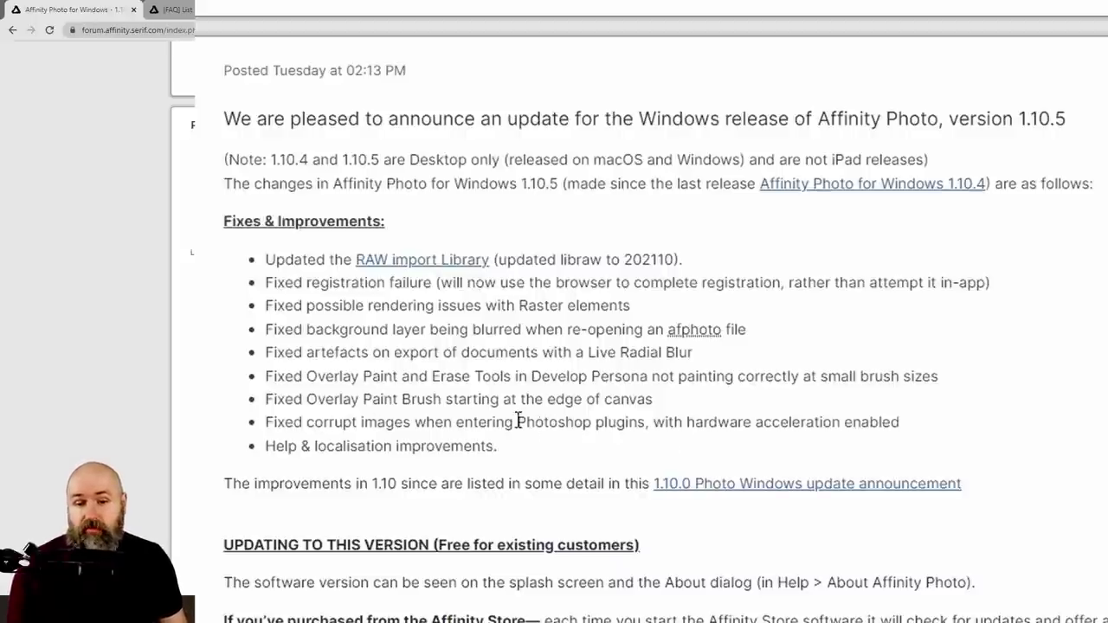
Highlight the corrupt images fix in the forum's Fixes & Improvements list.
drag(516, 422, 655, 420)
drag(303, 422, 413, 422)
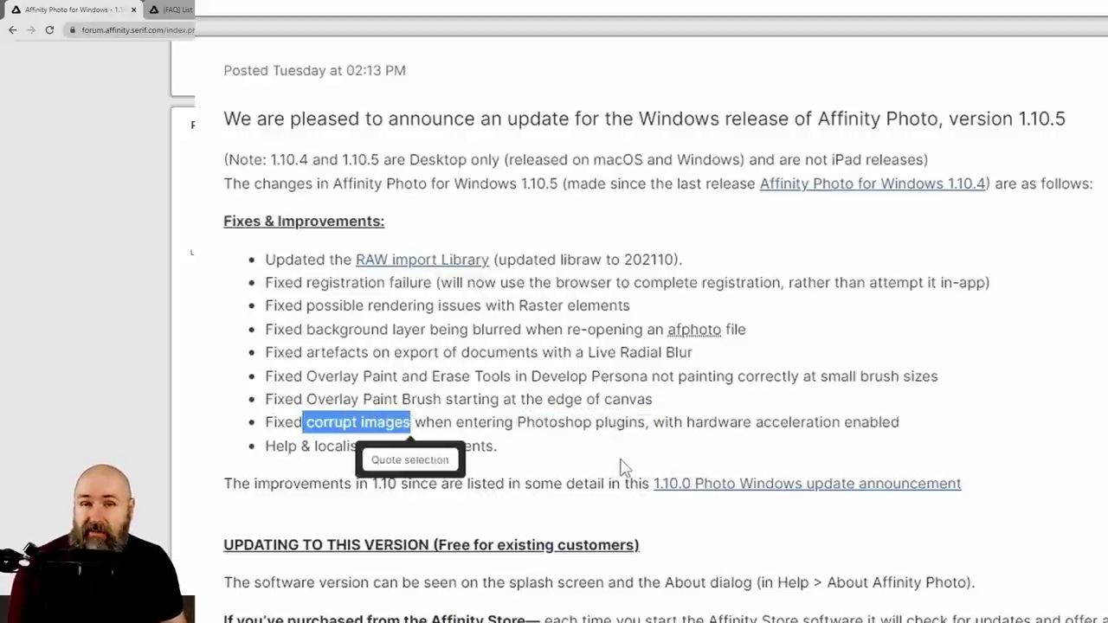
click(610, 464)
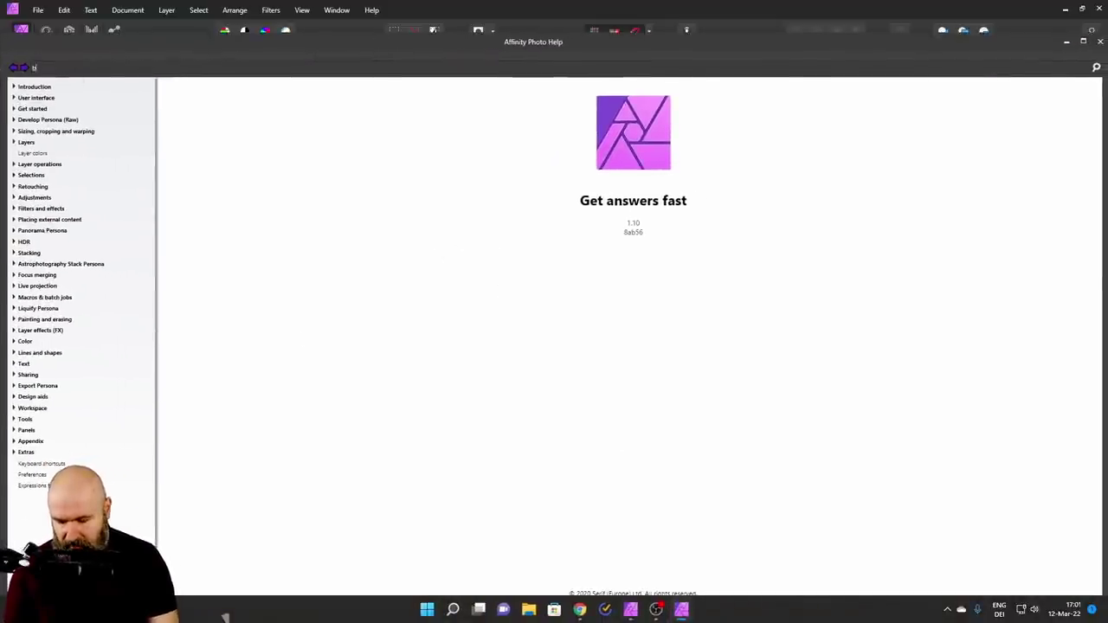
Search the Affinity Photo Help for 'brush' and skim the results.
text(brush)
key(Return)
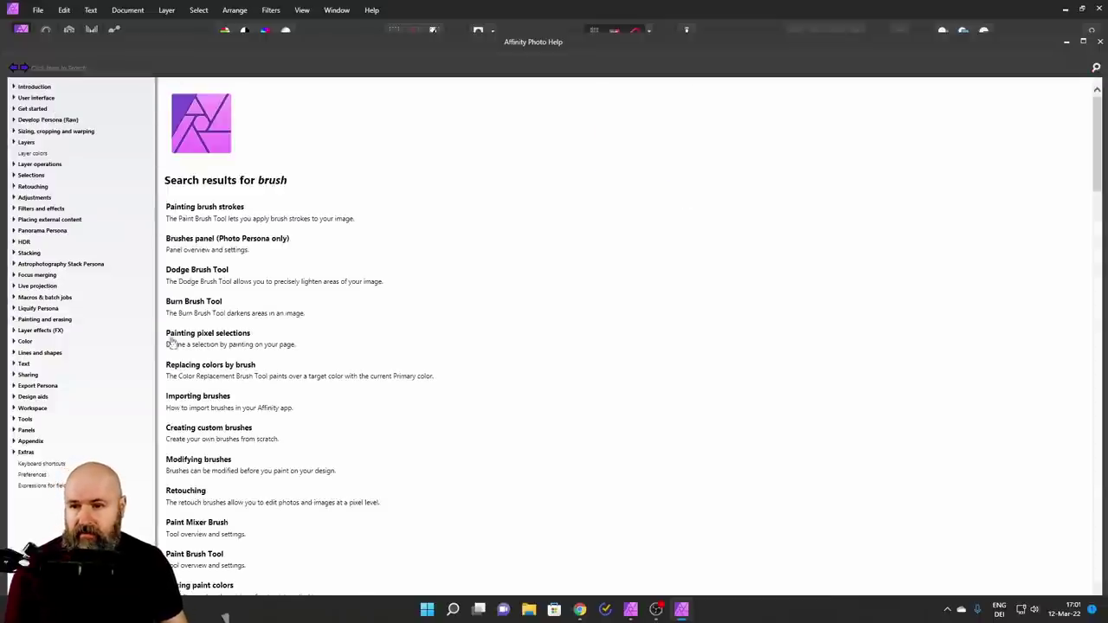
scroll(338, 312, down, 10)
scroll(338, 312, up, 12)
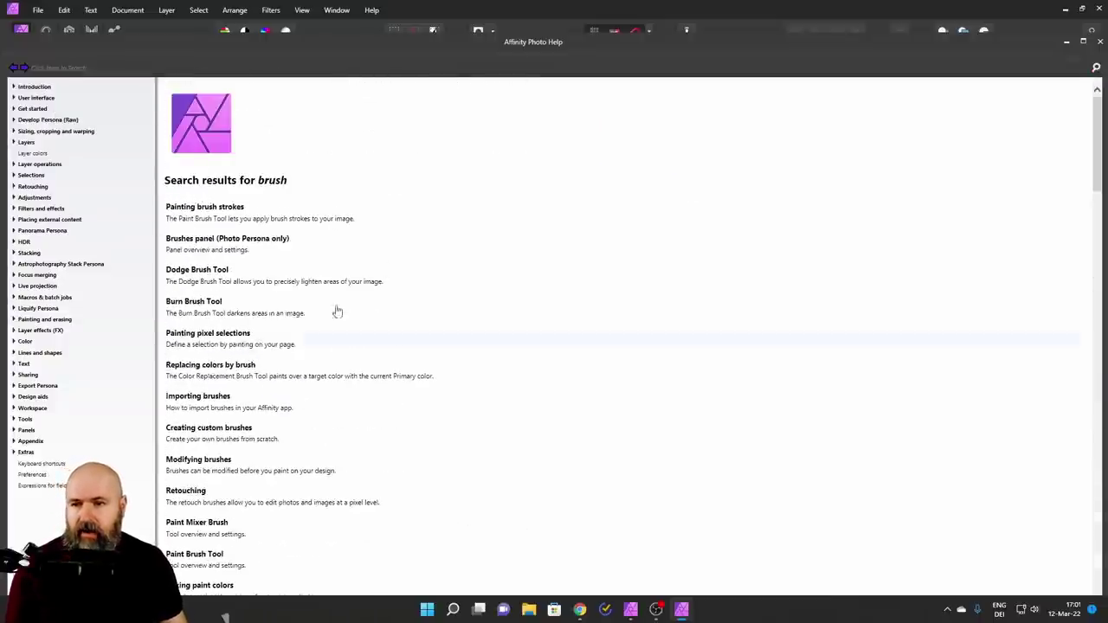
Read the Painting brush strokes help topic, then close the Help window.
click(206, 210)
scroll(486, 320, down, 12)
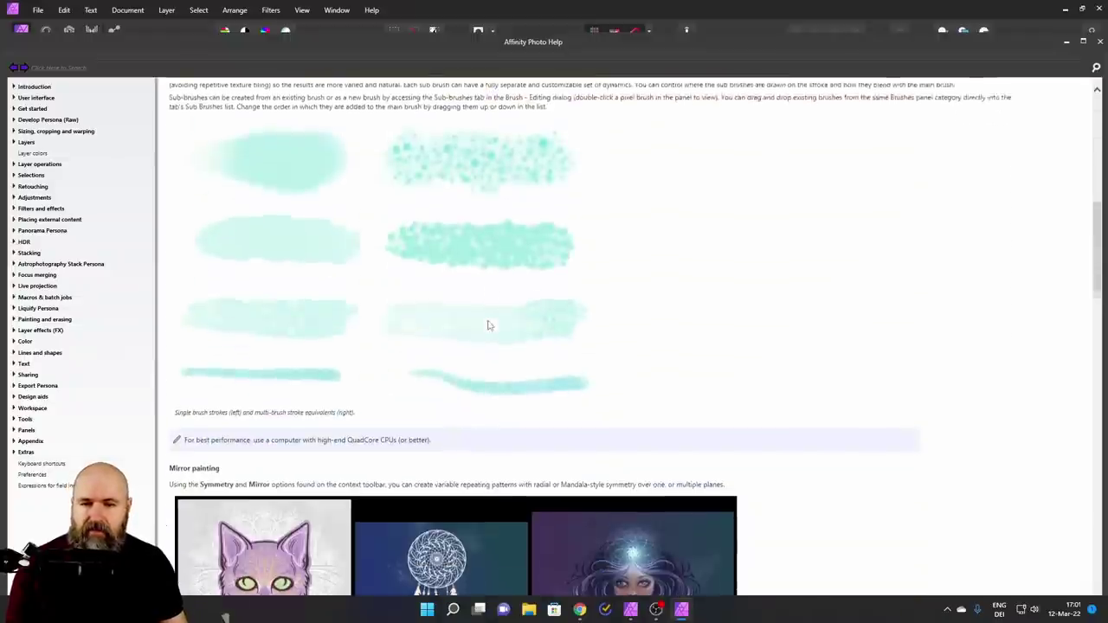
scroll(425, 291, down, 12)
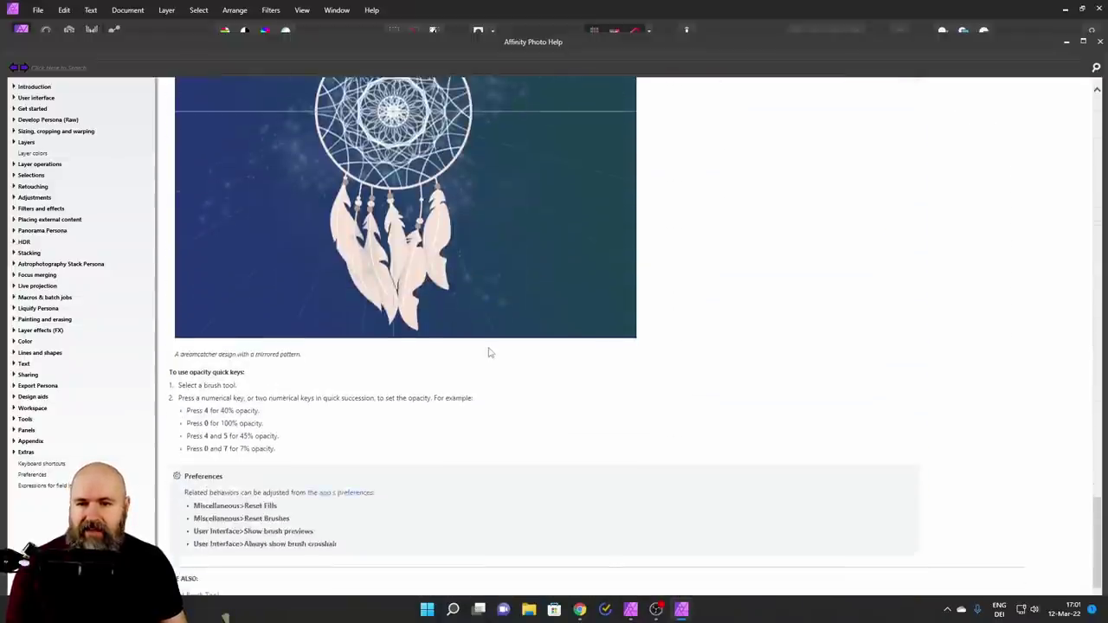
scroll(488, 348, up, 20)
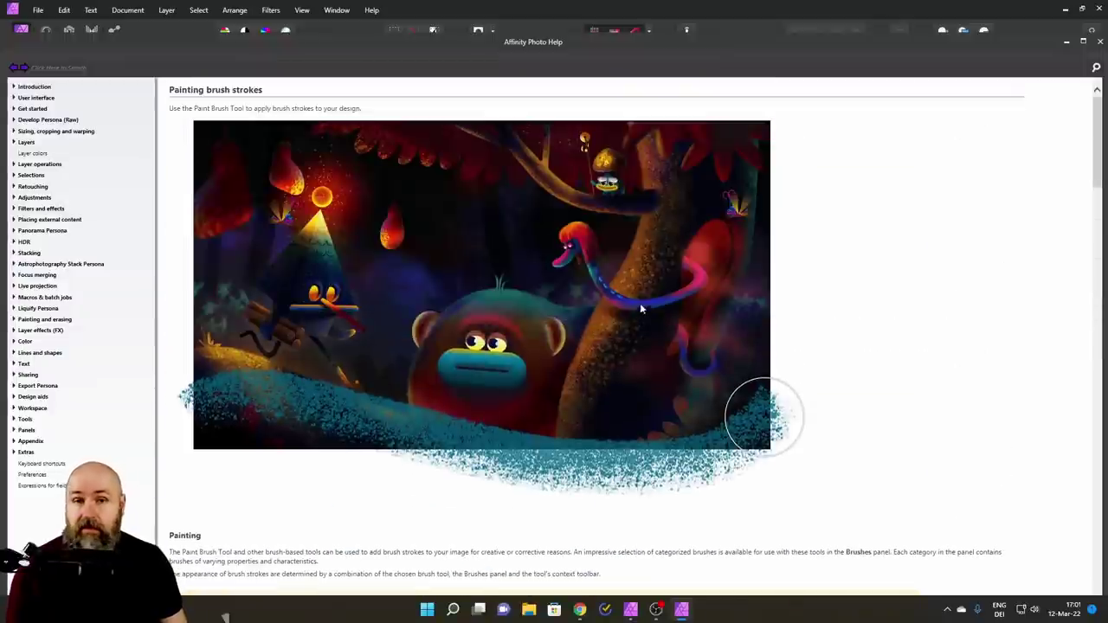
double_click(708, 41)
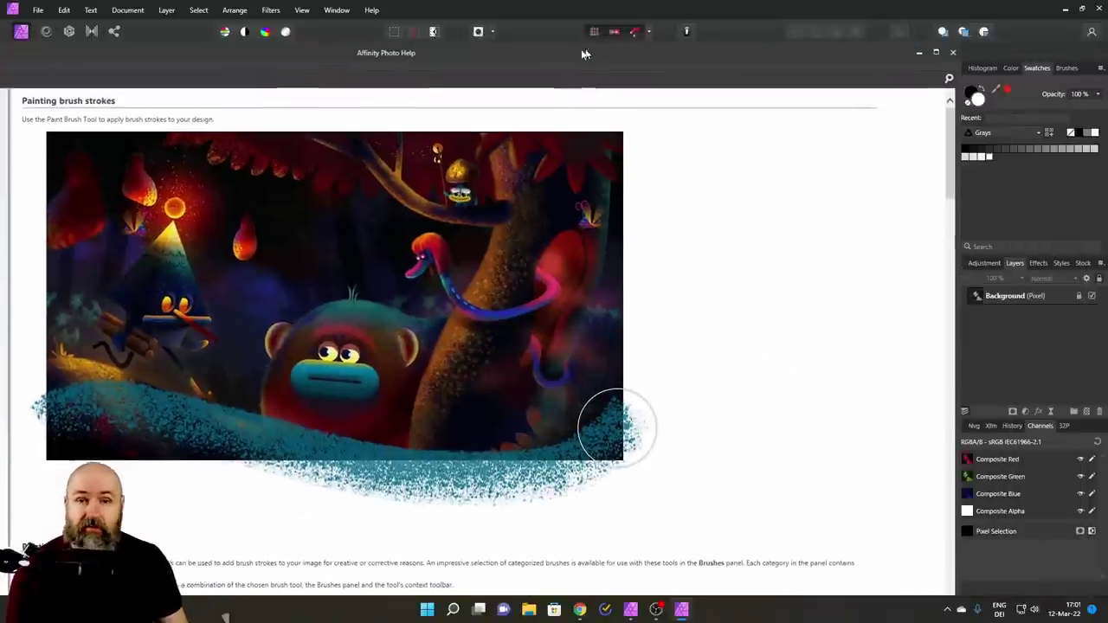
click(937, 58)
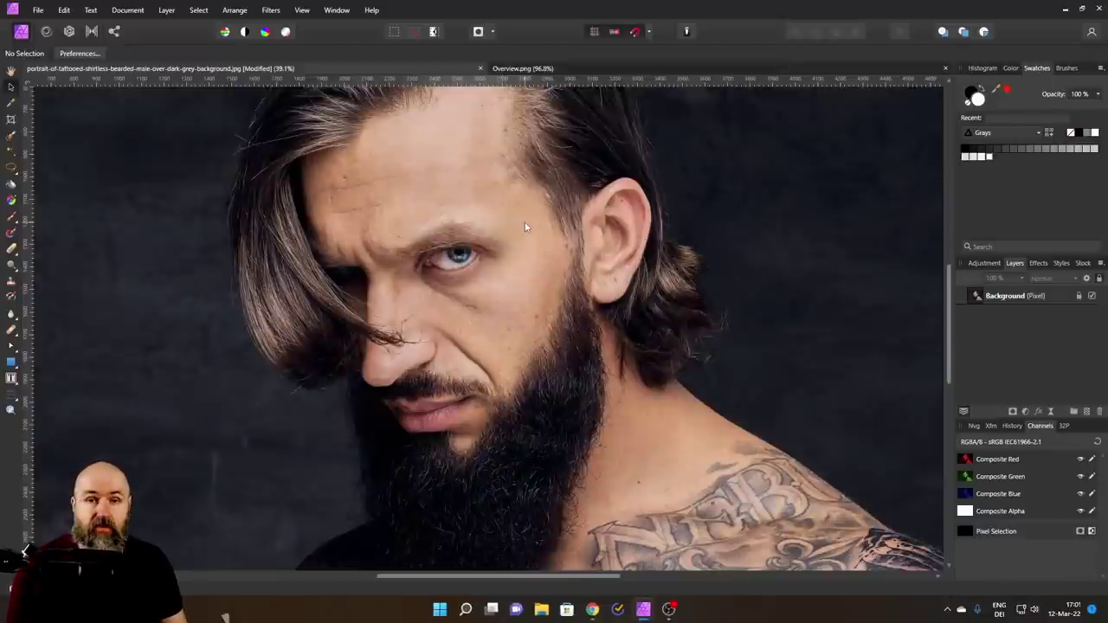
Nudge the Background layer slightly down and right, then bring up the adjustments list.
drag(525, 227, 545, 247)
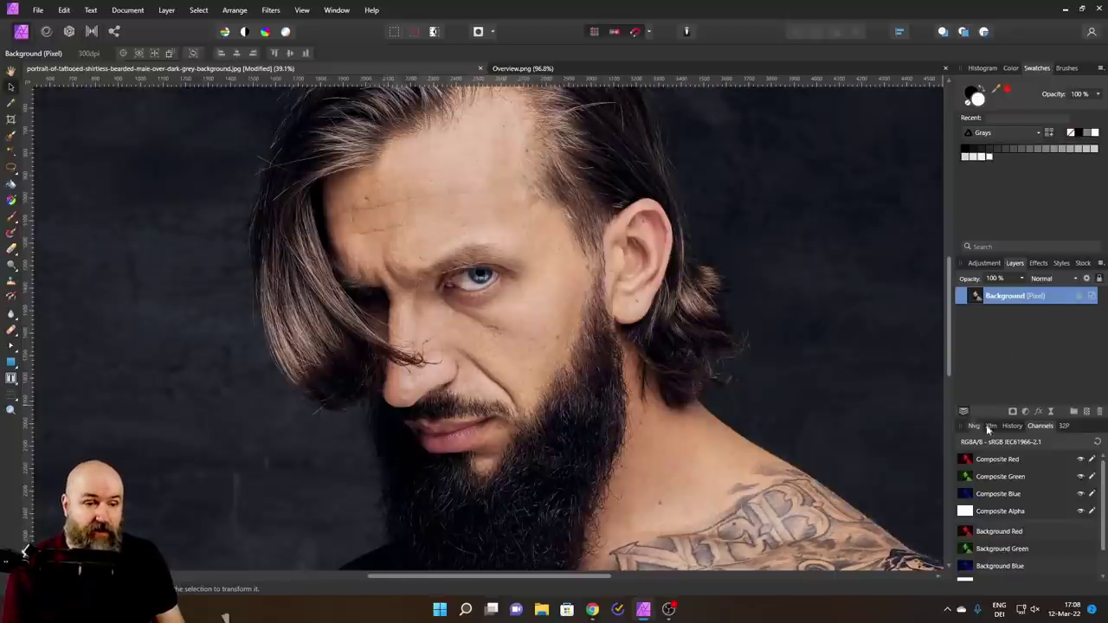
click(1026, 412)
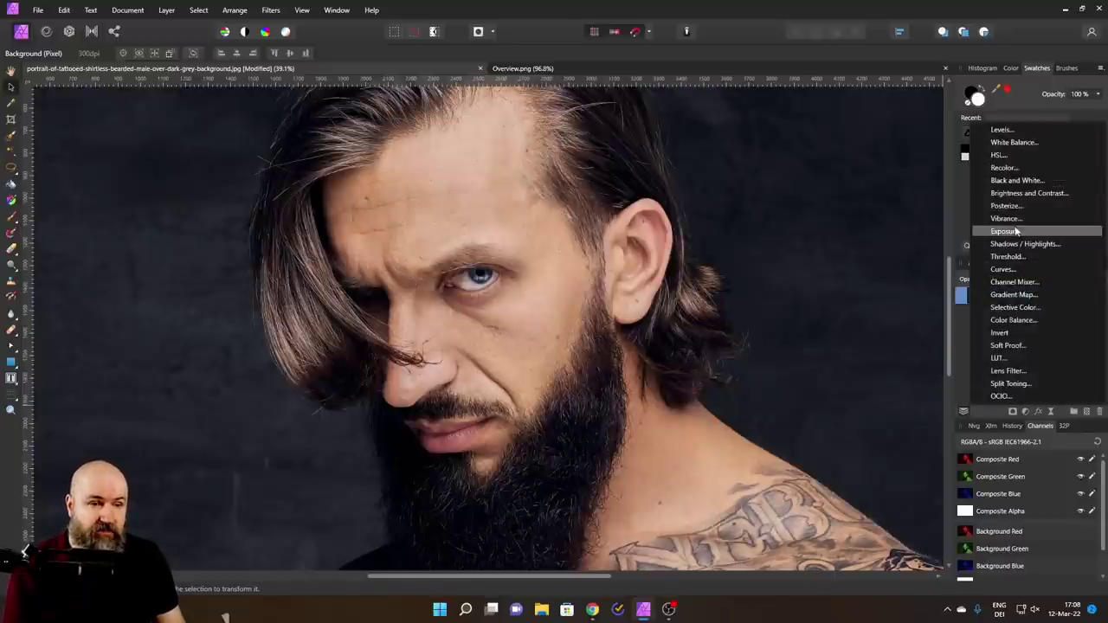
Add a red Recolor adjustment, merge visible into a new pixel layer, then delete that merged layer.
click(1004, 168)
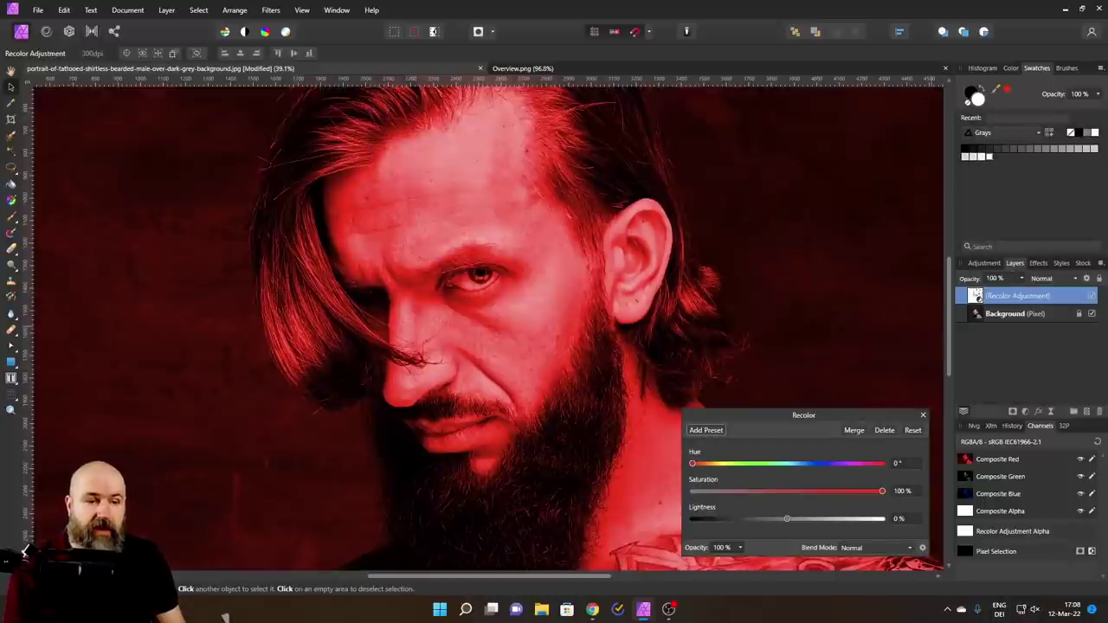
click(978, 317)
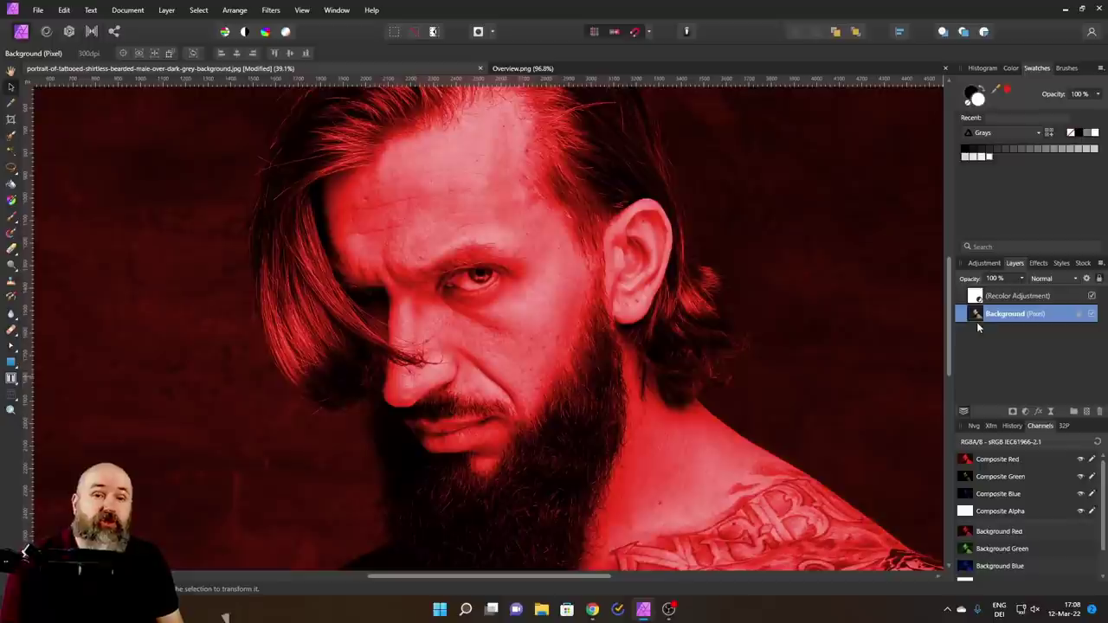
drag(976, 297, 977, 298)
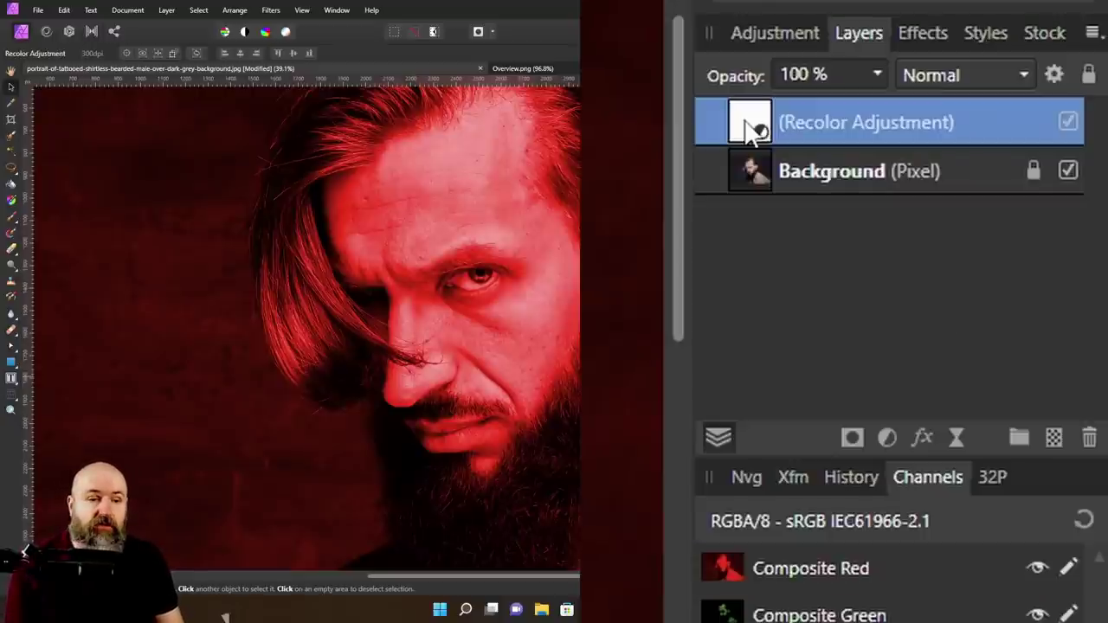
right_click(976, 299)
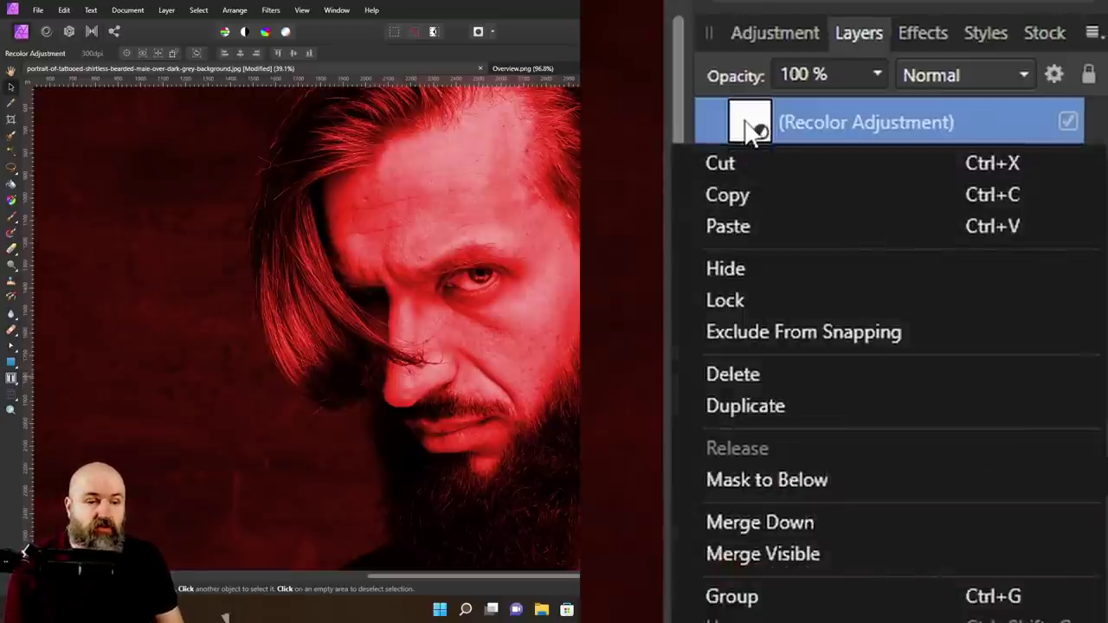
click(802, 552)
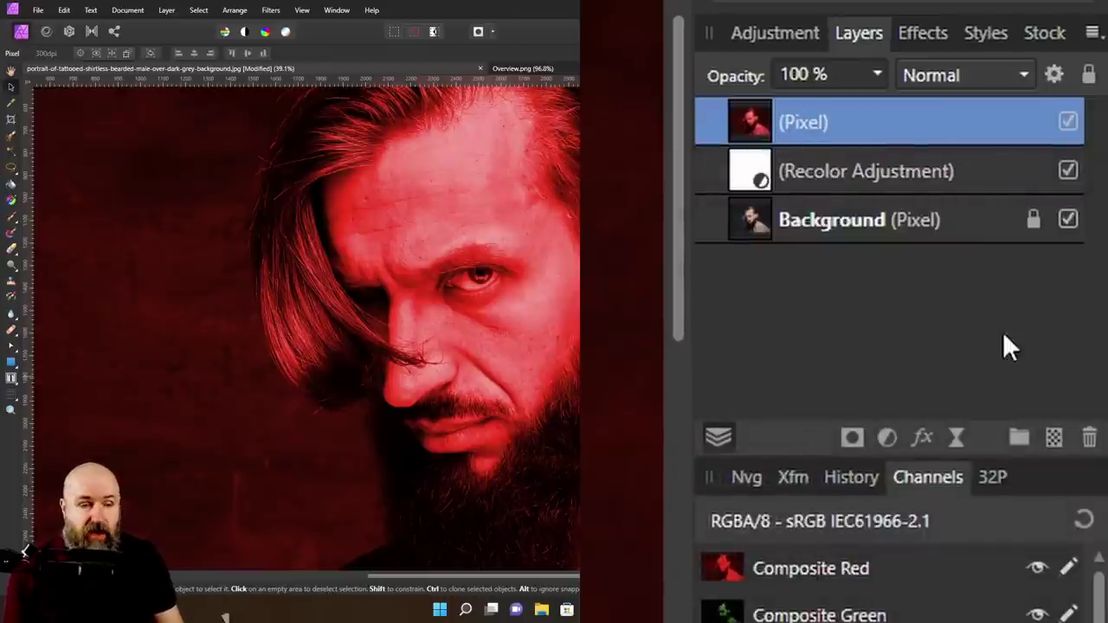
click(1088, 442)
Delete the Recolor Adjustment layer and launch Filters > Plugins > Nik Collection > Color Efex Pro 4.
click(1089, 441)
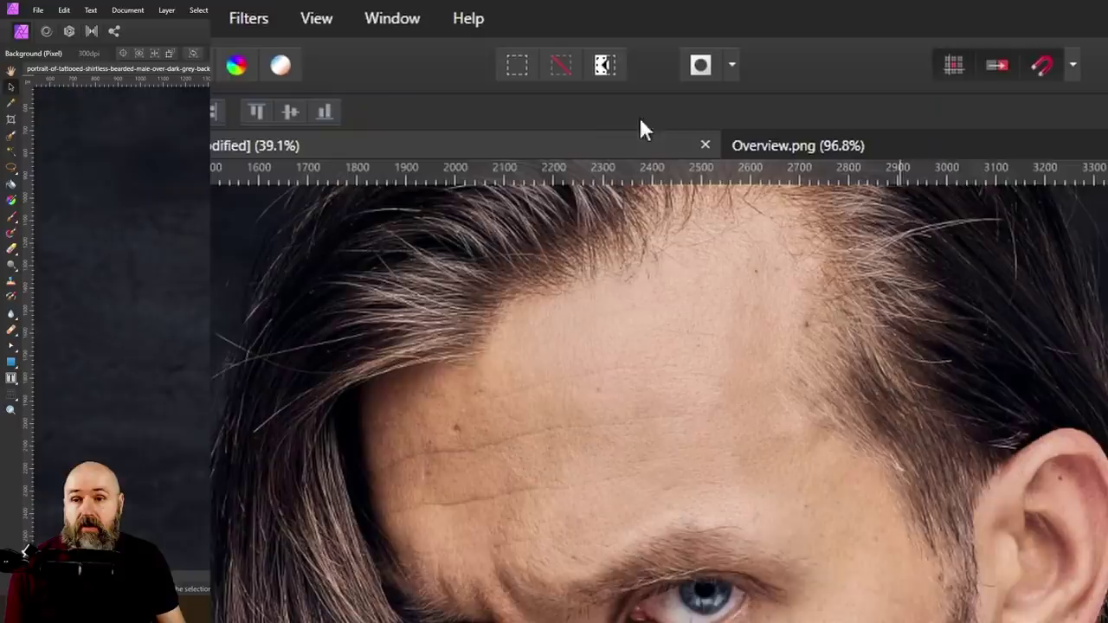
click(251, 21)
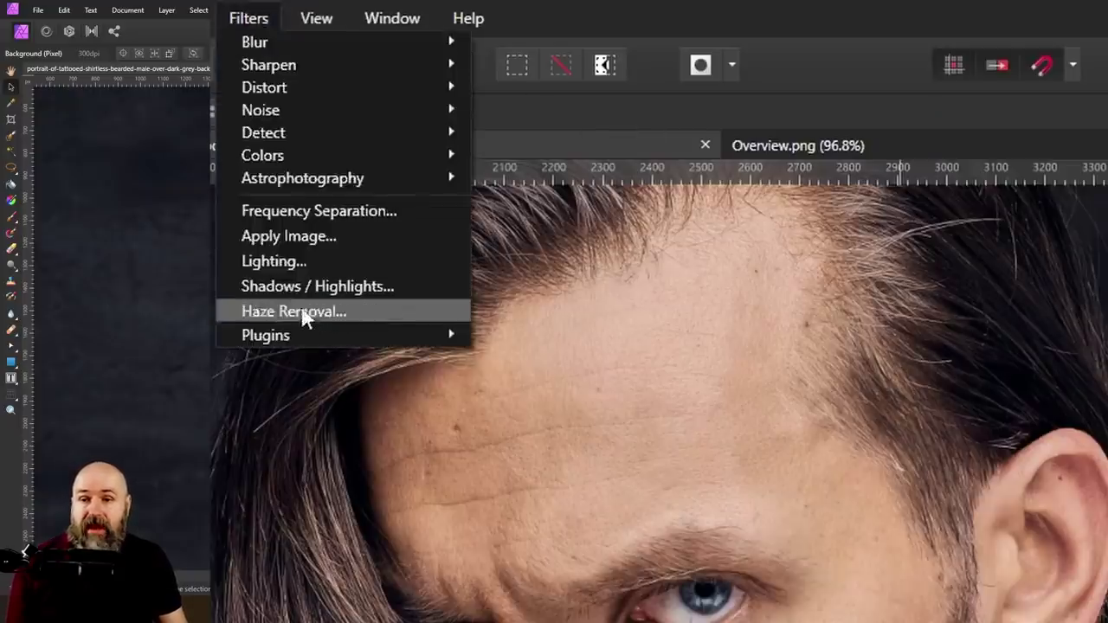
mouse_move(304, 335)
mouse_move(517, 364)
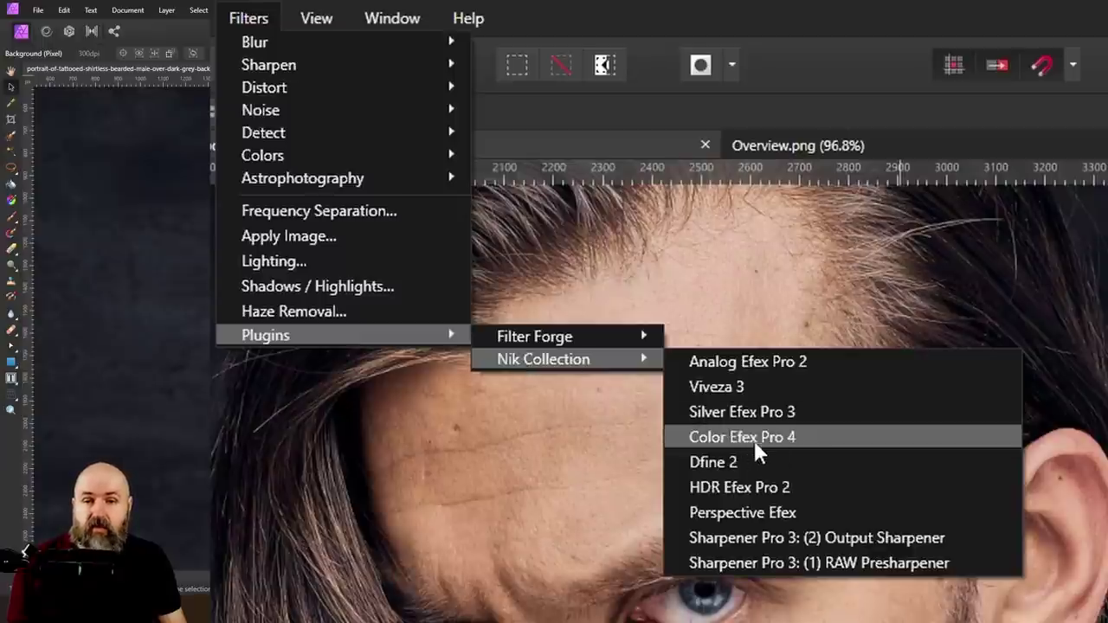
click(829, 444)
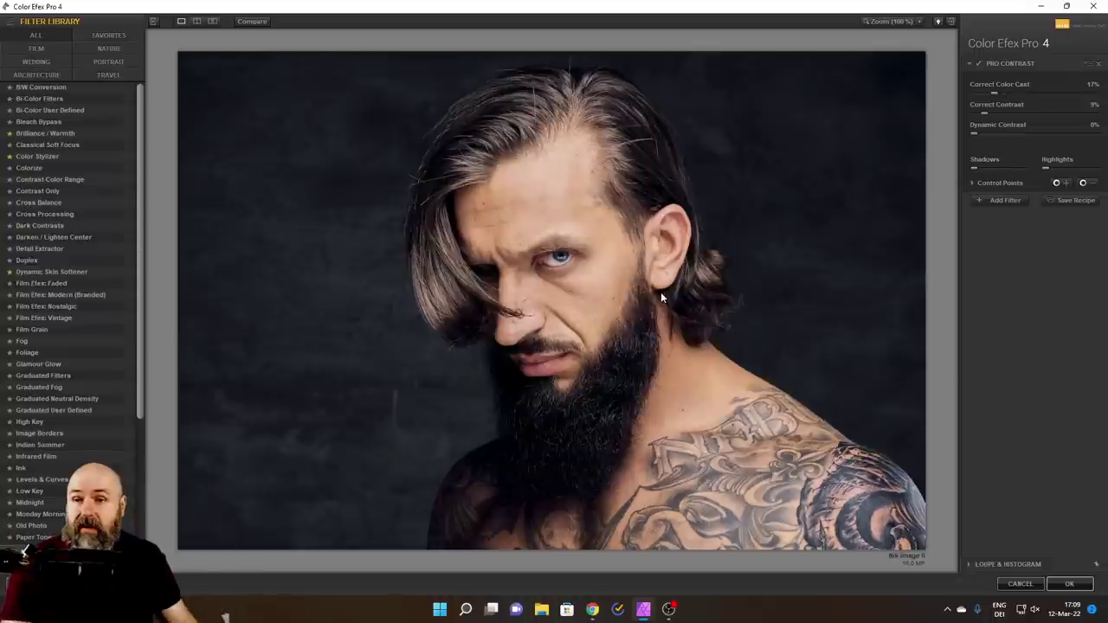
Apply Dynamic Skin Softener from the Filter Library and view the face at 100%.
click(153, 20)
click(12, 21)
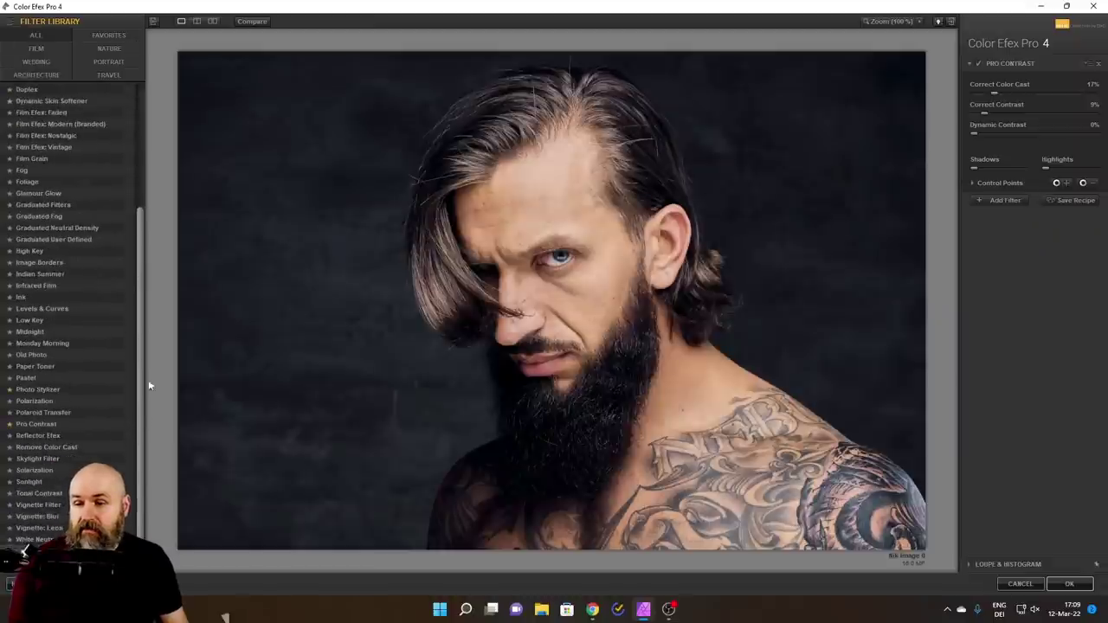
drag(145, 381, 145, 258)
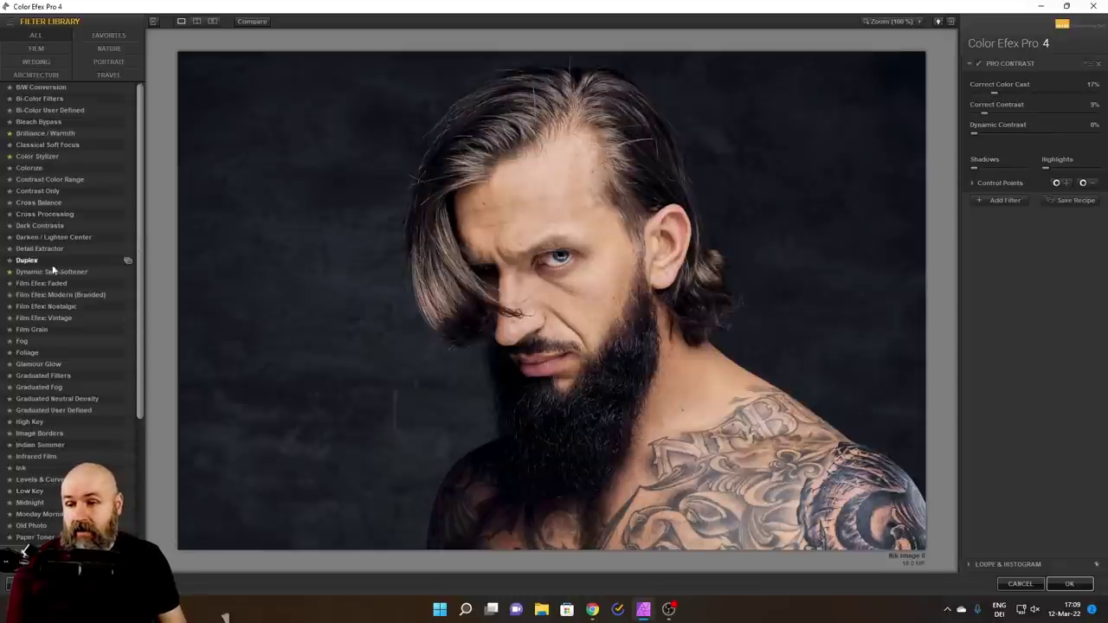
click(27, 273)
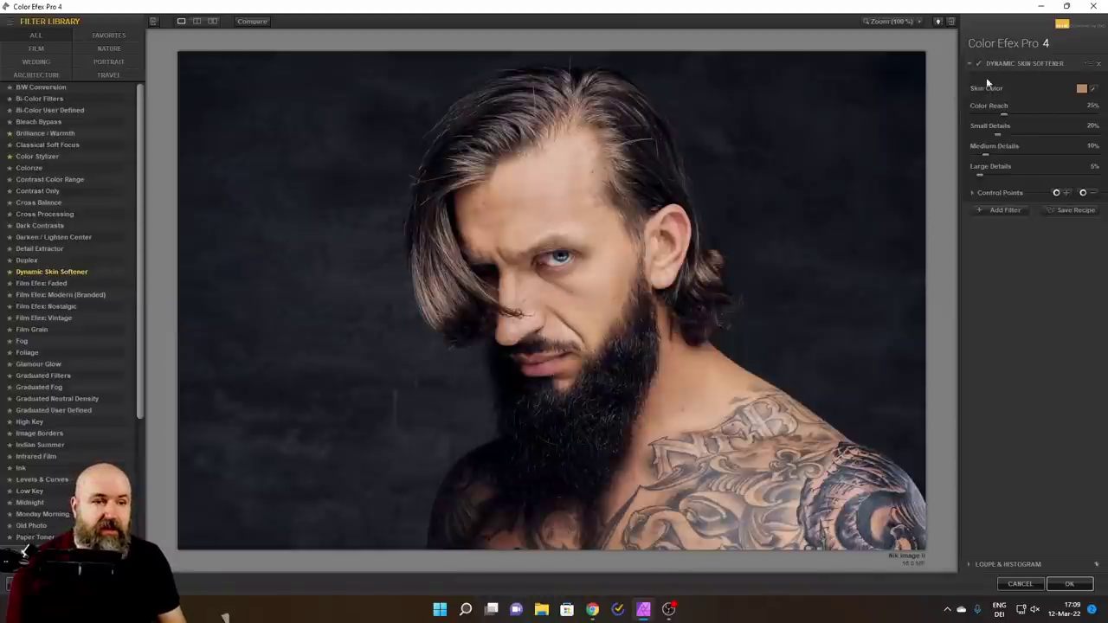
click(884, 24)
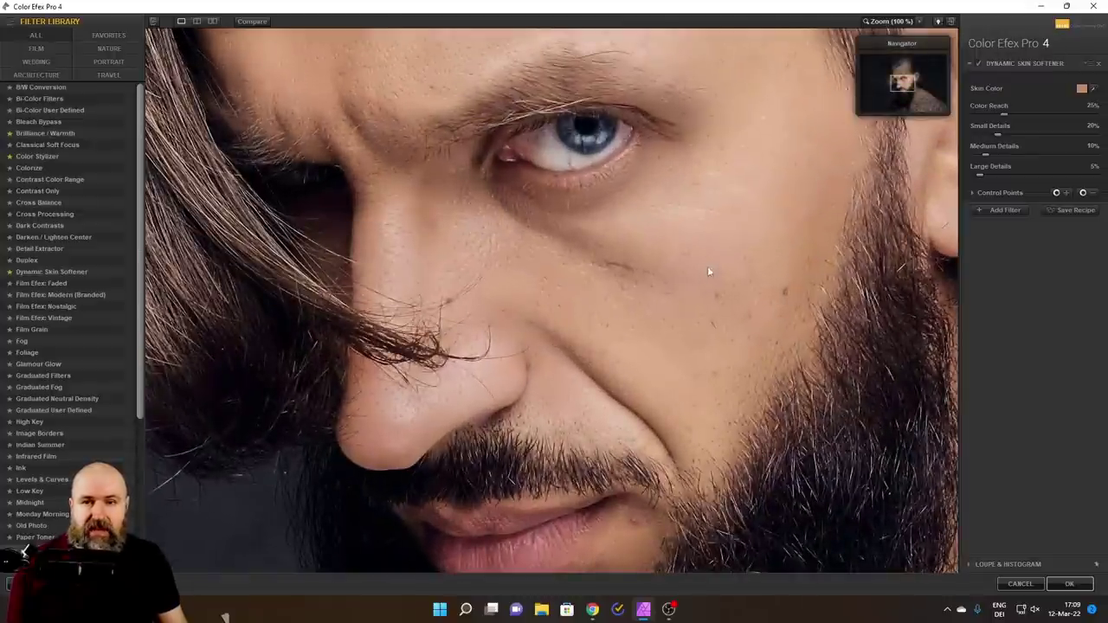
Turn on the split before/after preview and drag the divider across the face.
click(197, 22)
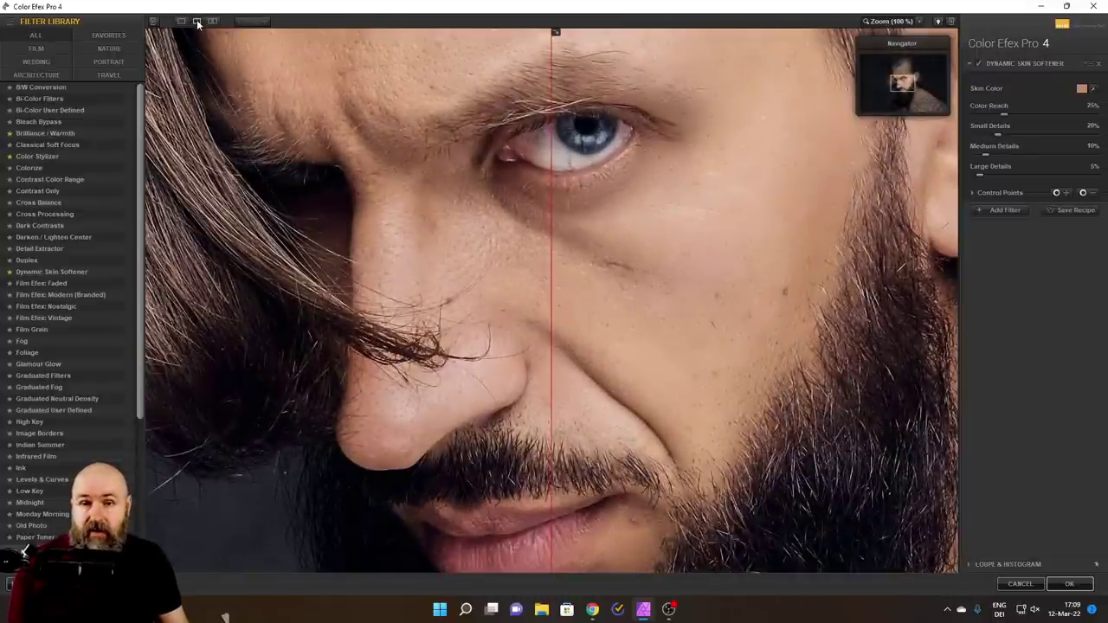
drag(551, 193, 575, 207)
click(576, 207)
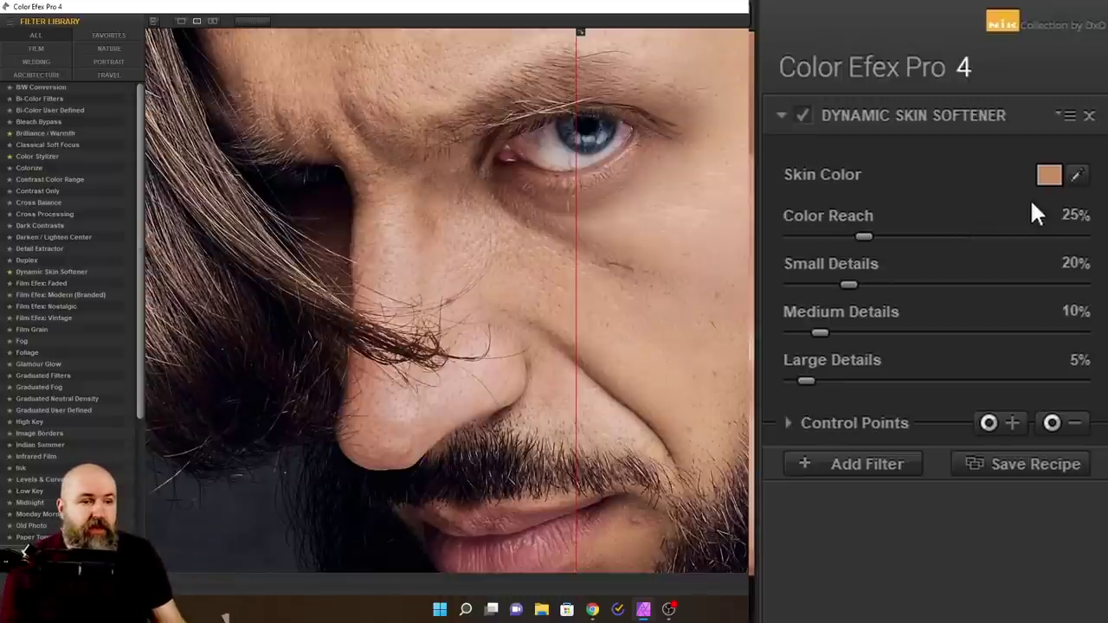
Sample the Dynamic Skin Softener's Skin Color from the man's cheek with the eyedropper.
click(1078, 178)
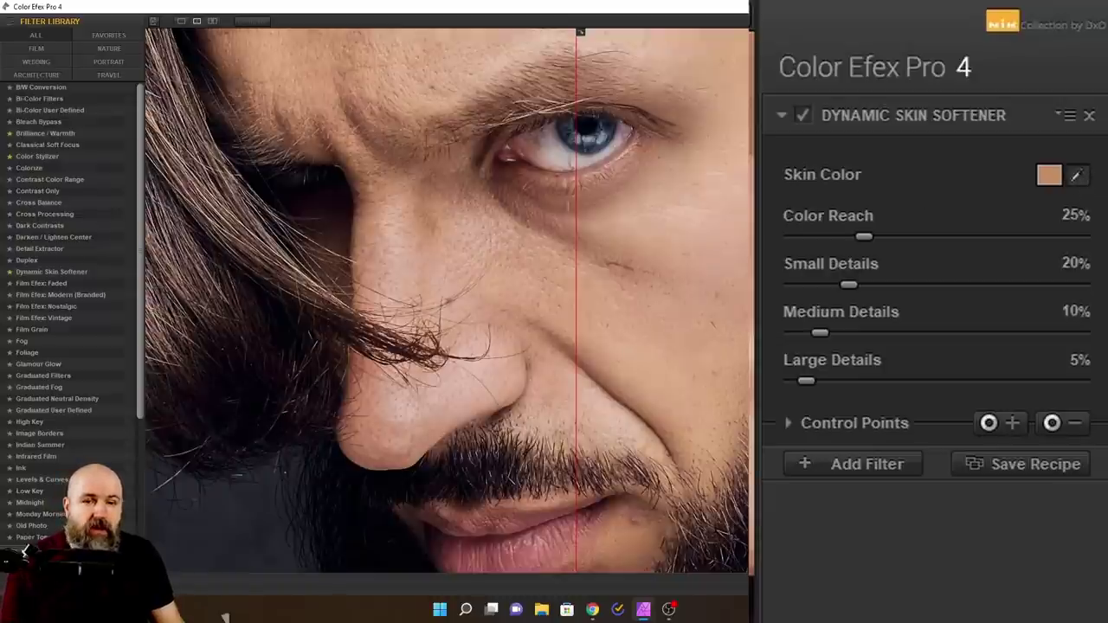
click(617, 232)
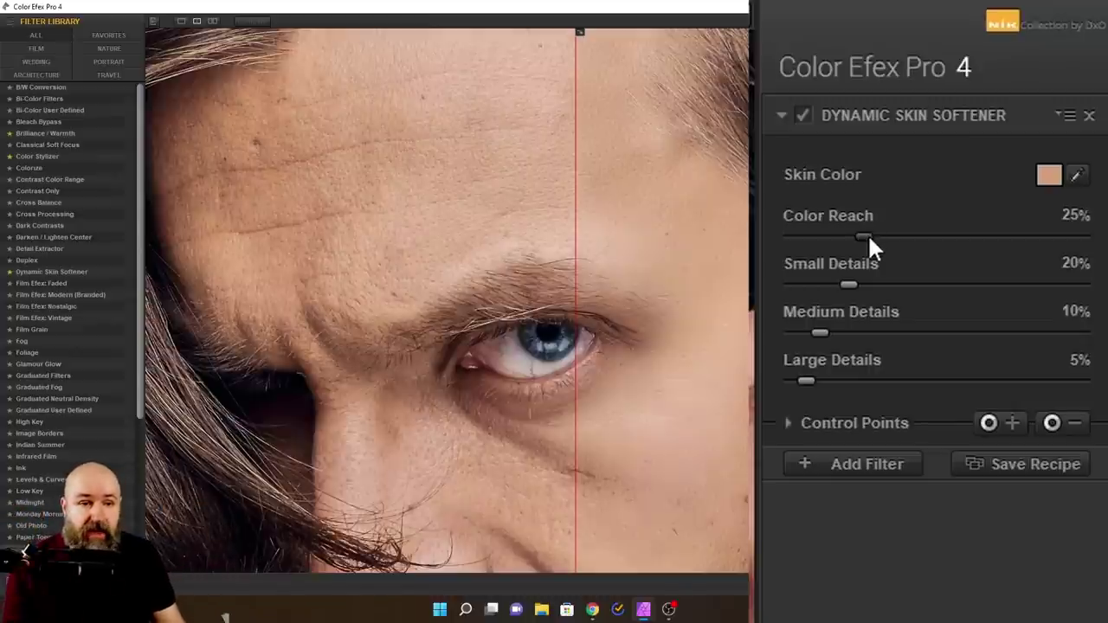
Raise Color Reach to 27%, leaving the detail sliders at 20%, 10% and 5%.
mouse_move(854, 234)
mouse_down()
mouse_move(818, 233)
mouse_move(871, 236)
mouse_up()
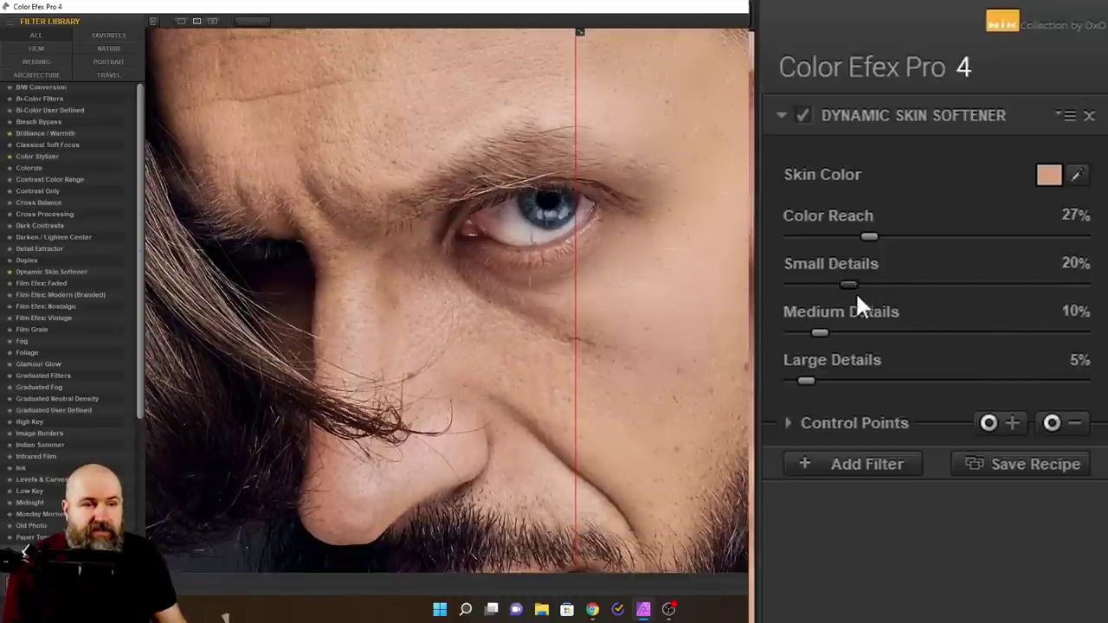
Turn Small, Medium and Large Details smoothing all down to 0%.
drag(850, 286, 786, 287)
drag(820, 334, 777, 332)
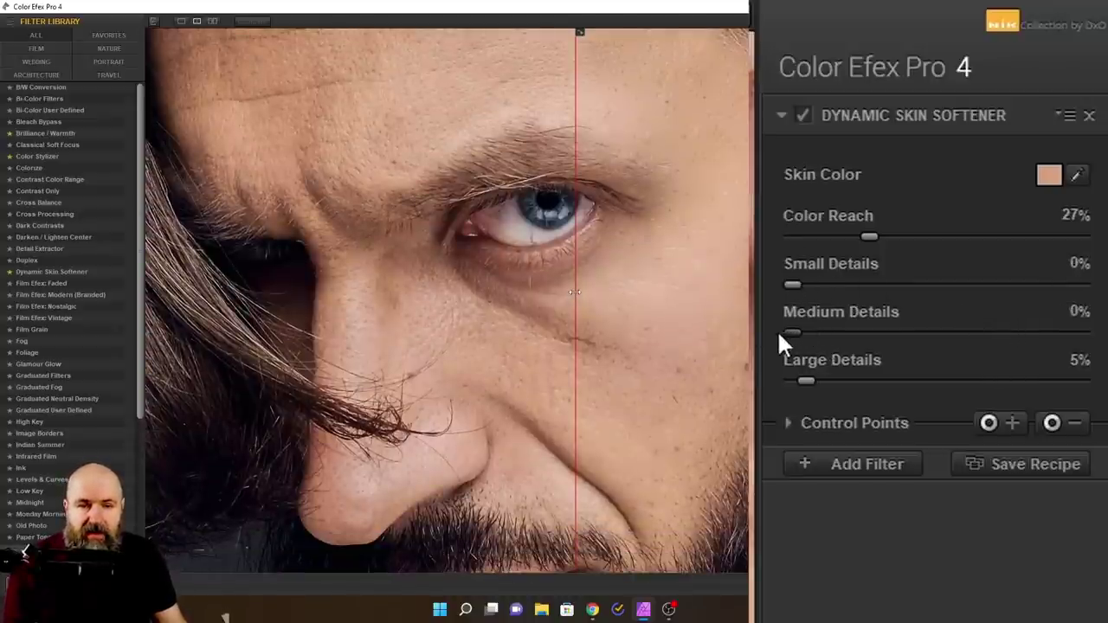
drag(807, 381, 759, 388)
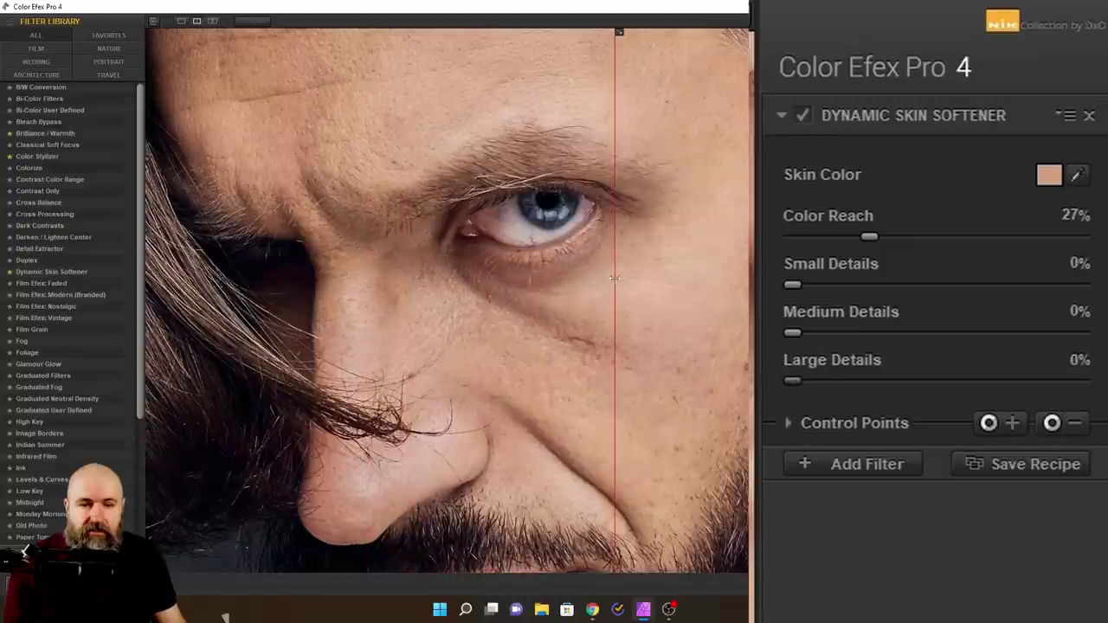
drag(573, 277, 575, 277)
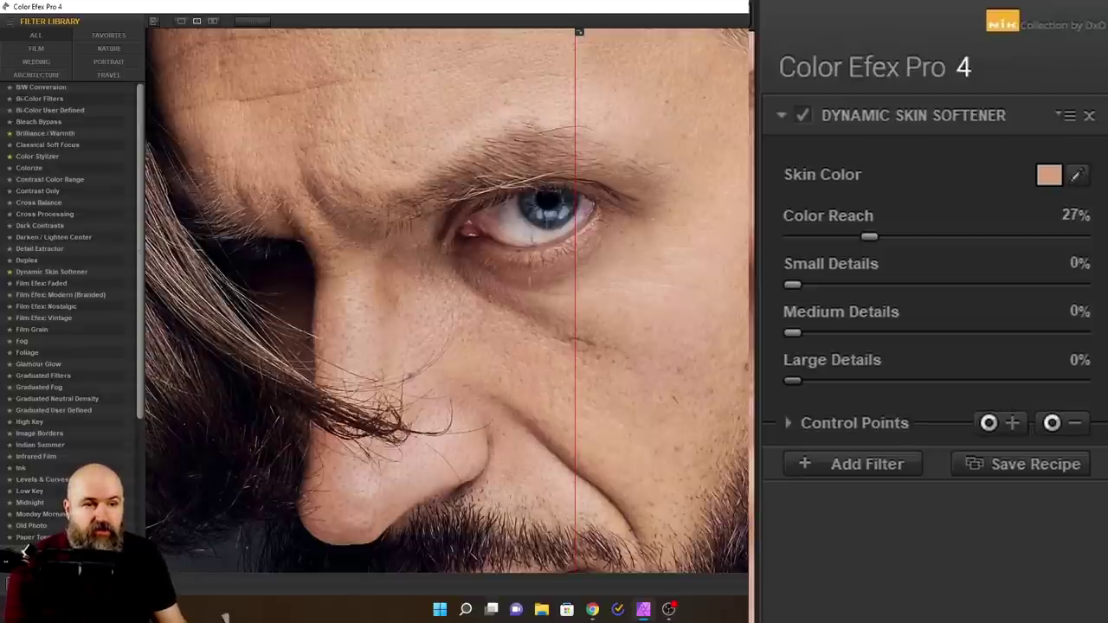
Set Small Details to 6% and Medium Details to 16%, comparing the skin with the before/after divider.
drag(795, 284, 812, 283)
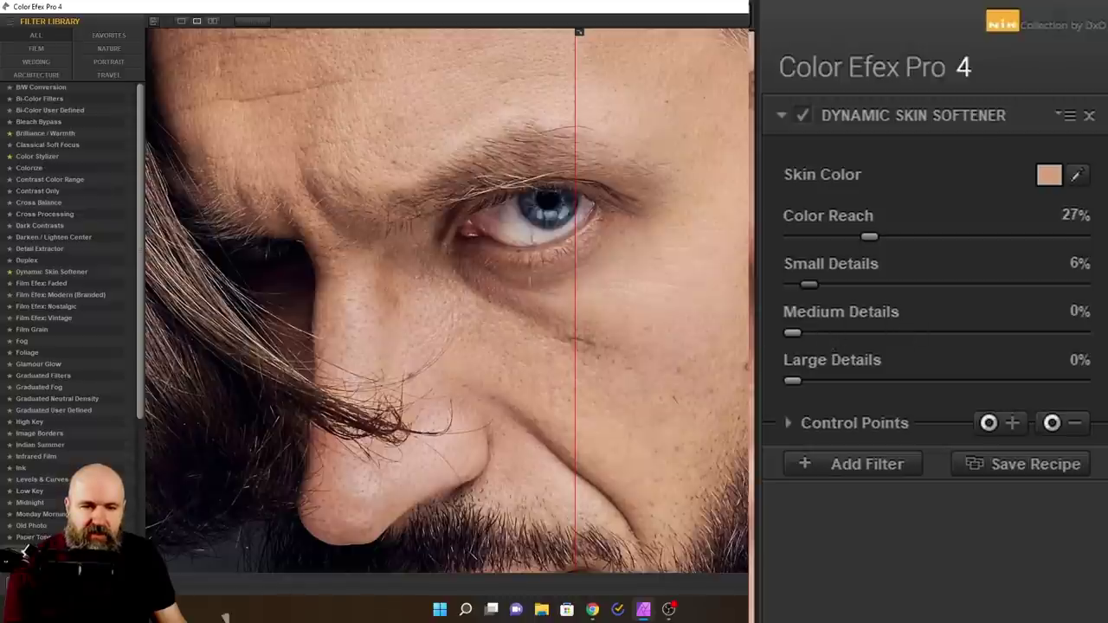
drag(797, 333, 838, 328)
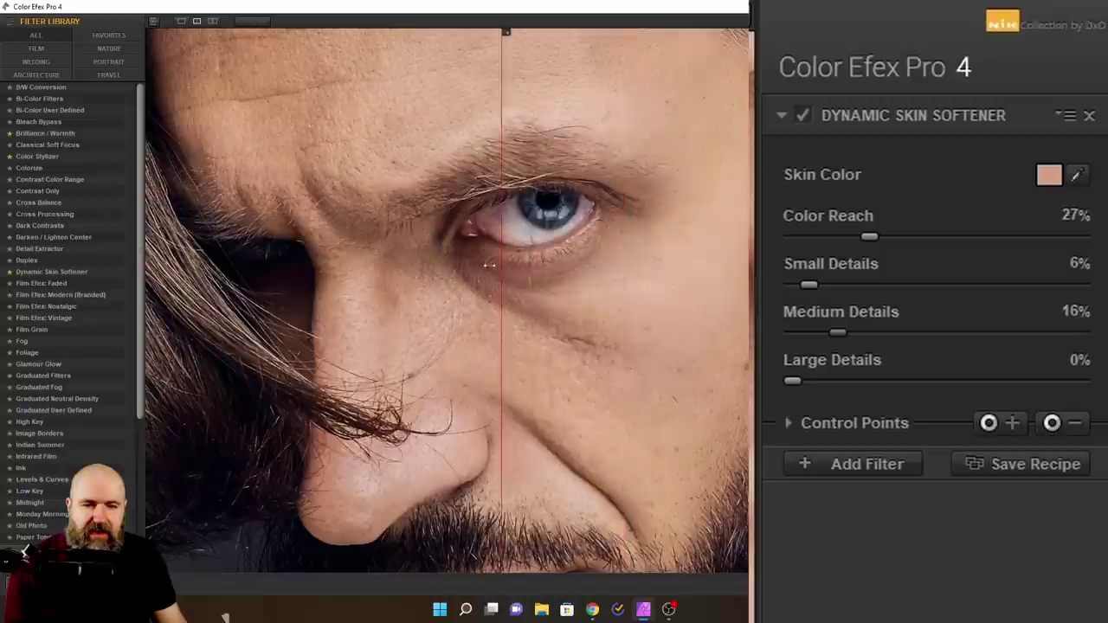
drag(401, 264, 583, 260)
drag(726, 260, 577, 259)
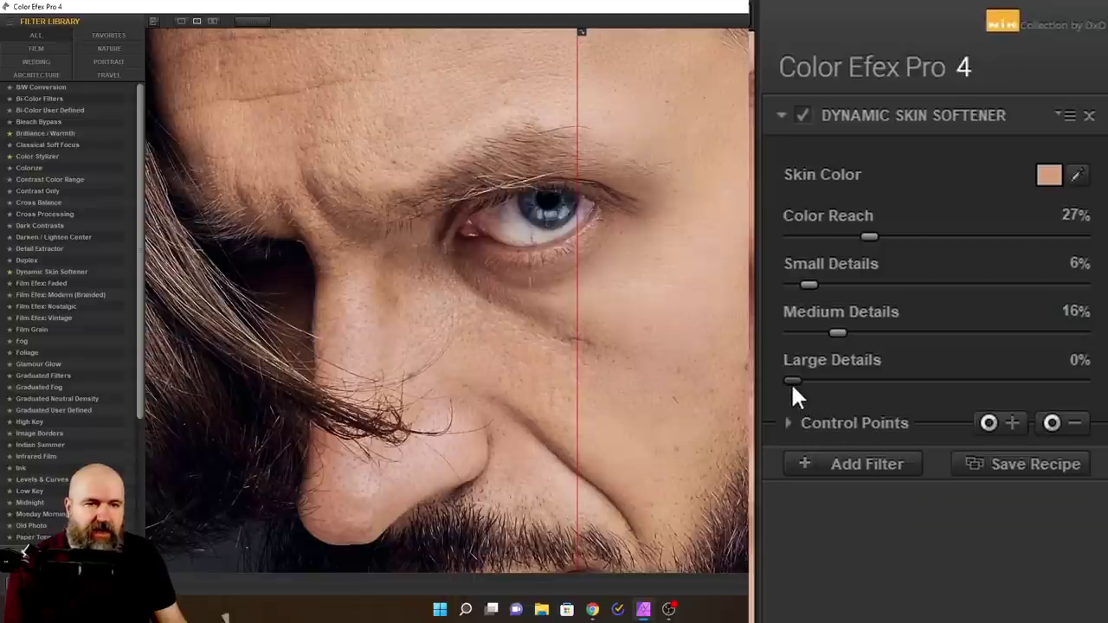
Try stronger Large Details smoothing, settle it at 3%, and bring the nose and eye into view.
drag(791, 381, 814, 379)
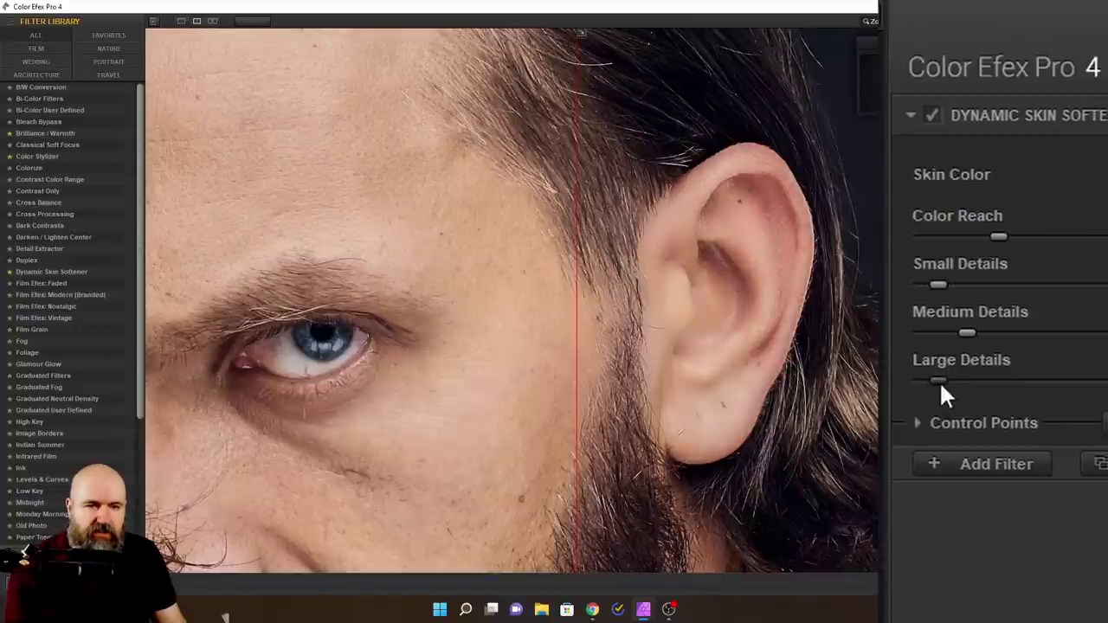
drag(940, 386, 1056, 375)
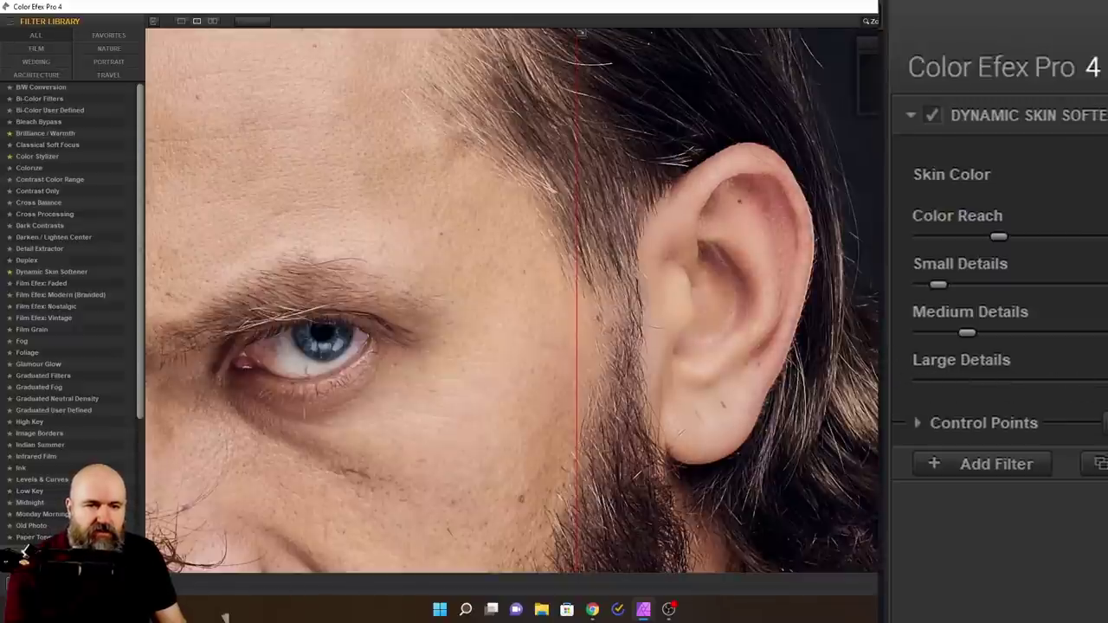
mouse_move(915, 380)
mouse_down()
mouse_move(1037, 377)
mouse_move(924, 381)
mouse_up()
drag(990, 381, 932, 383)
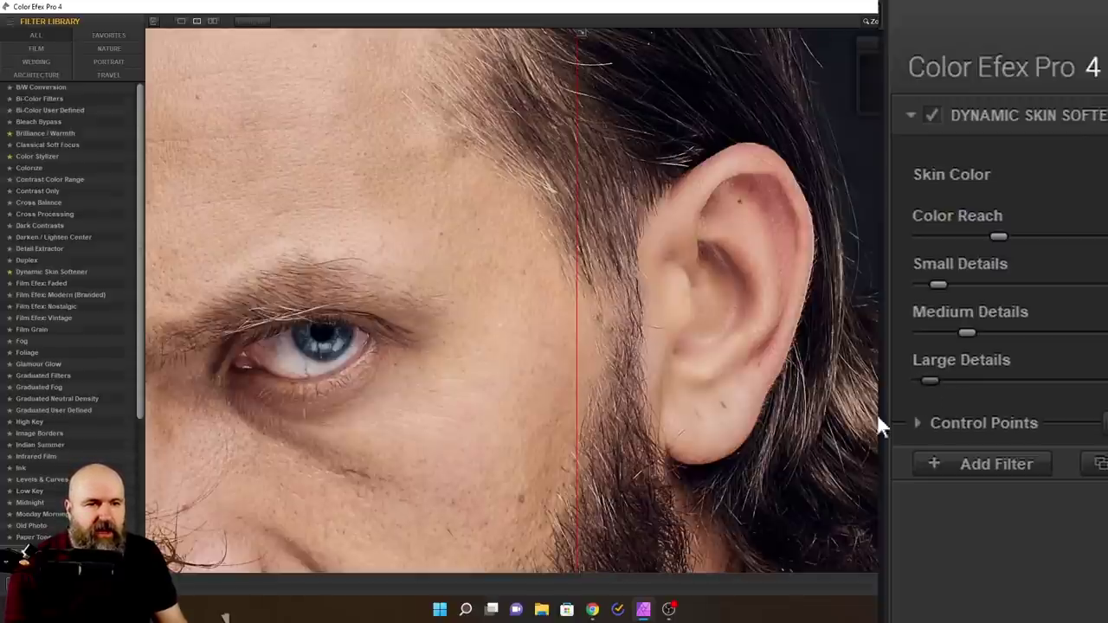
drag(900, 80, 890, 85)
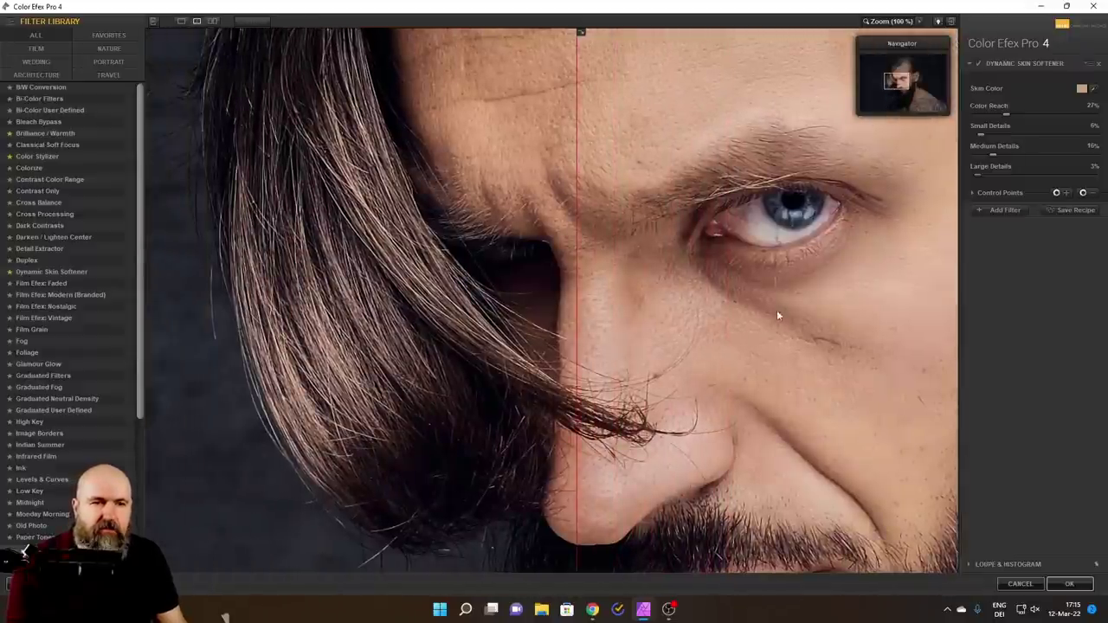
drag(902, 89, 905, 93)
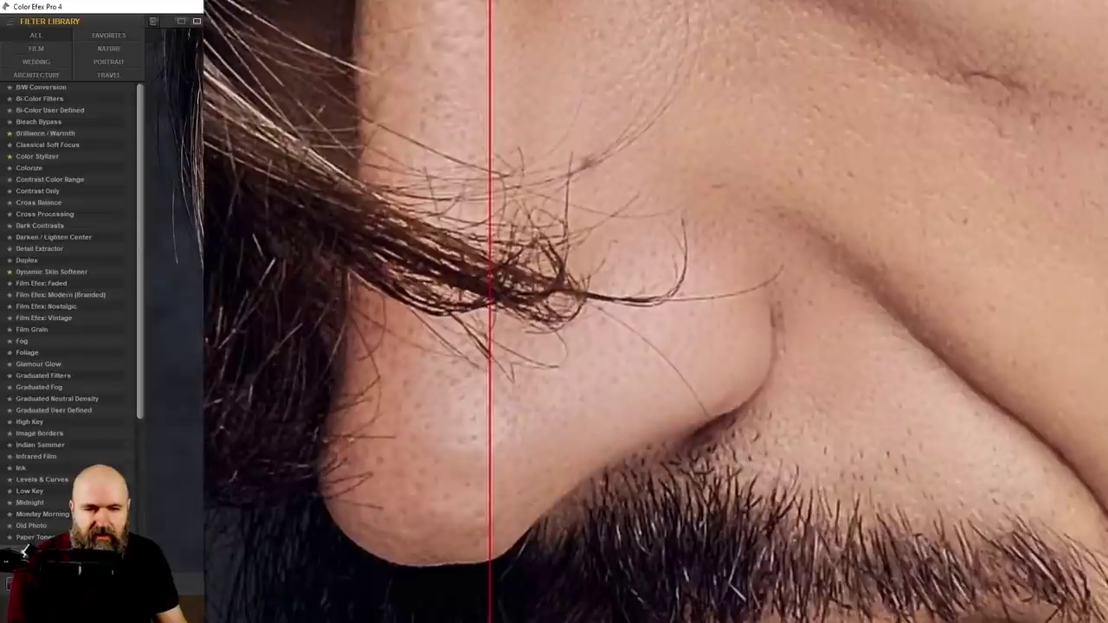
drag(487, 147, 208, 104)
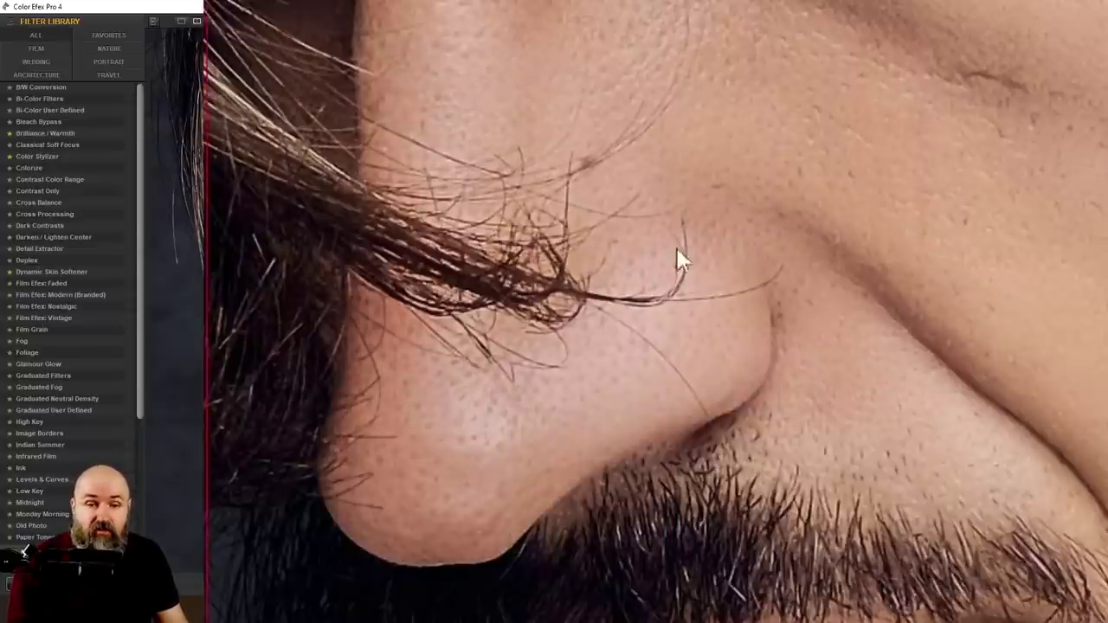
drag(208, 139, 207, 98)
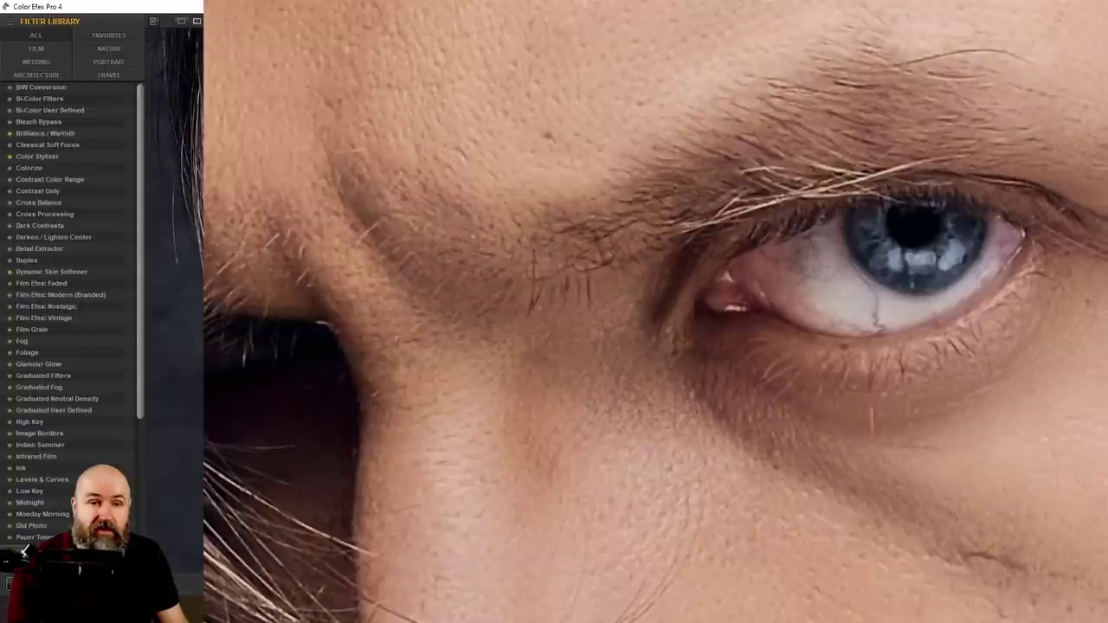
drag(208, 585, 263, 576)
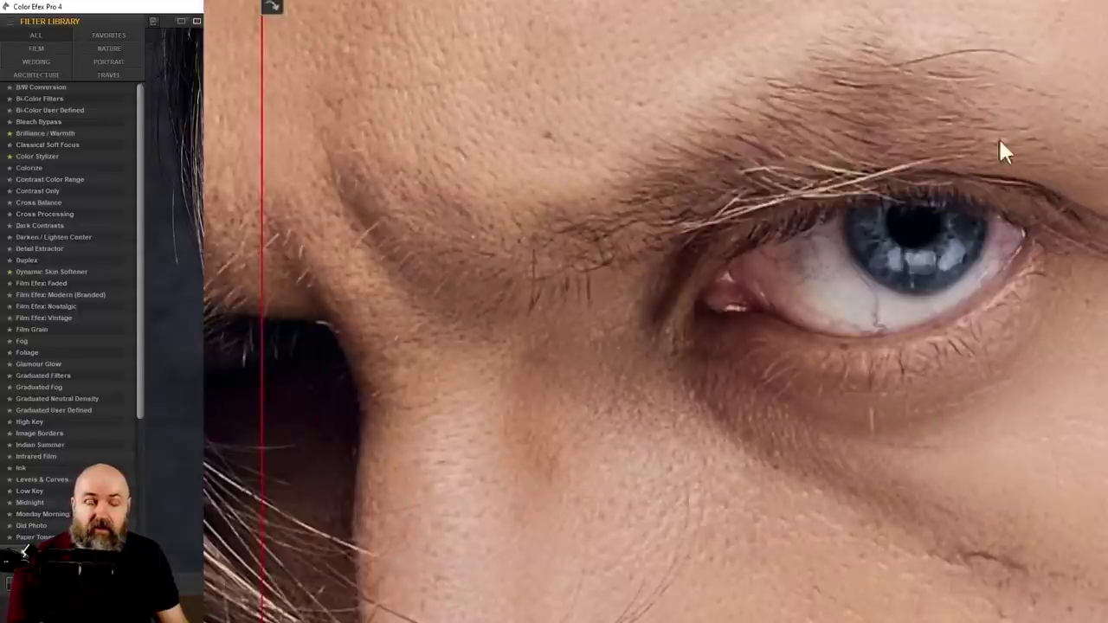
drag(670, 197, 500, 198)
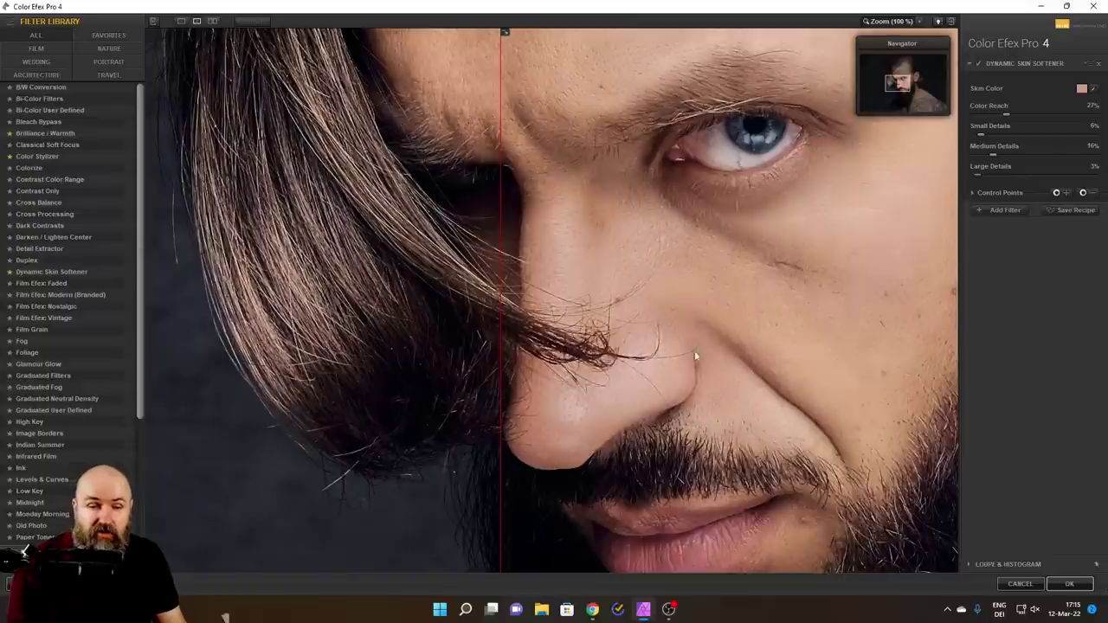
drag(501, 296, 531, 296)
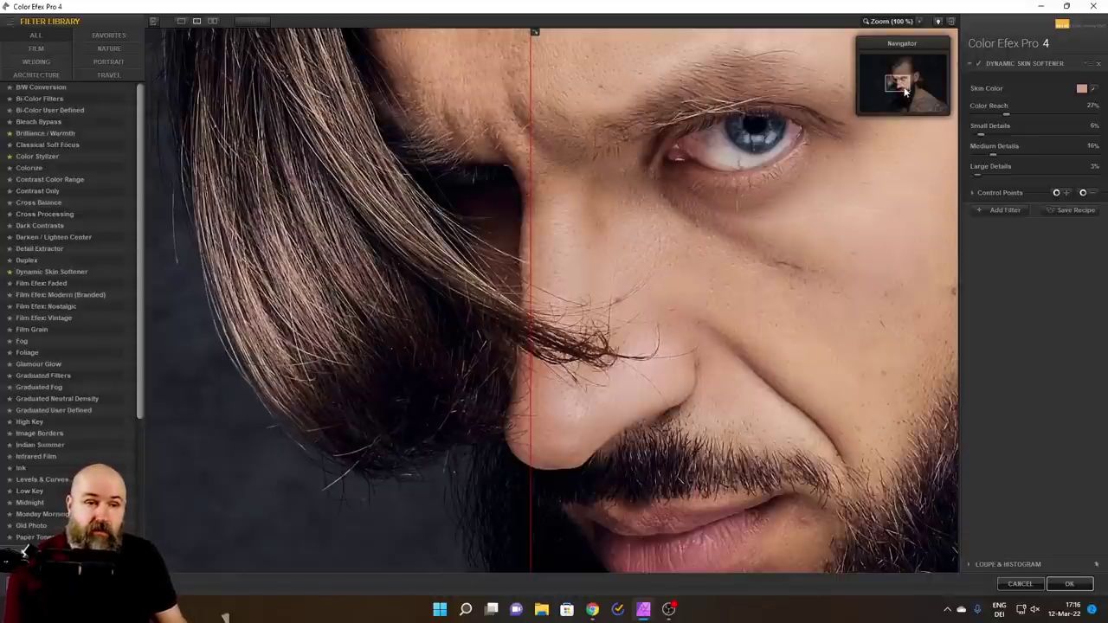
drag(904, 88, 922, 107)
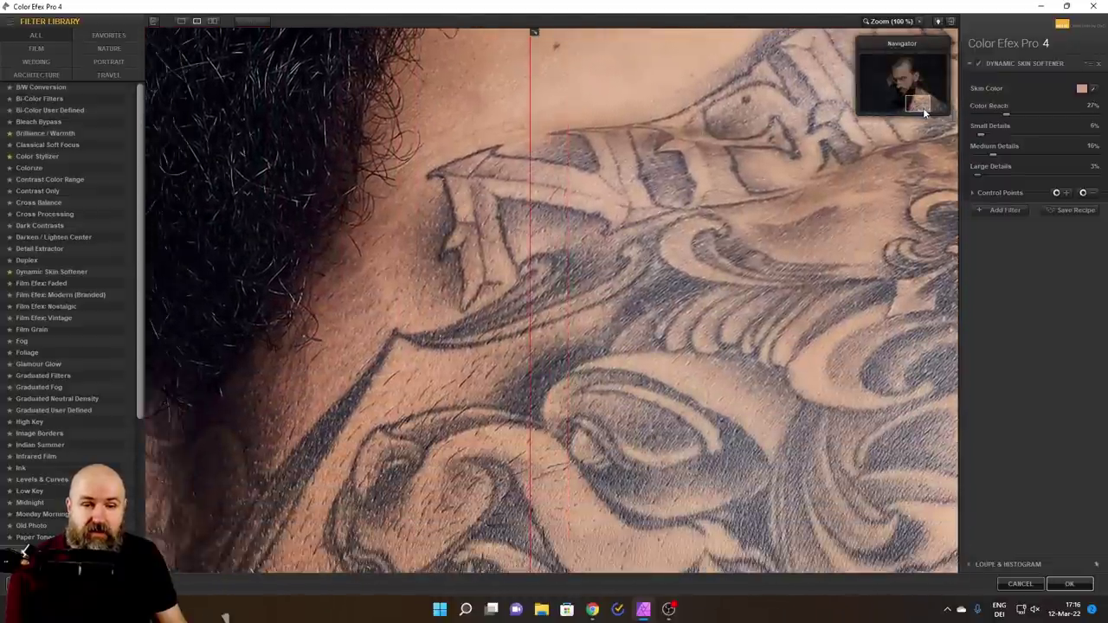
drag(530, 208, 261, 185)
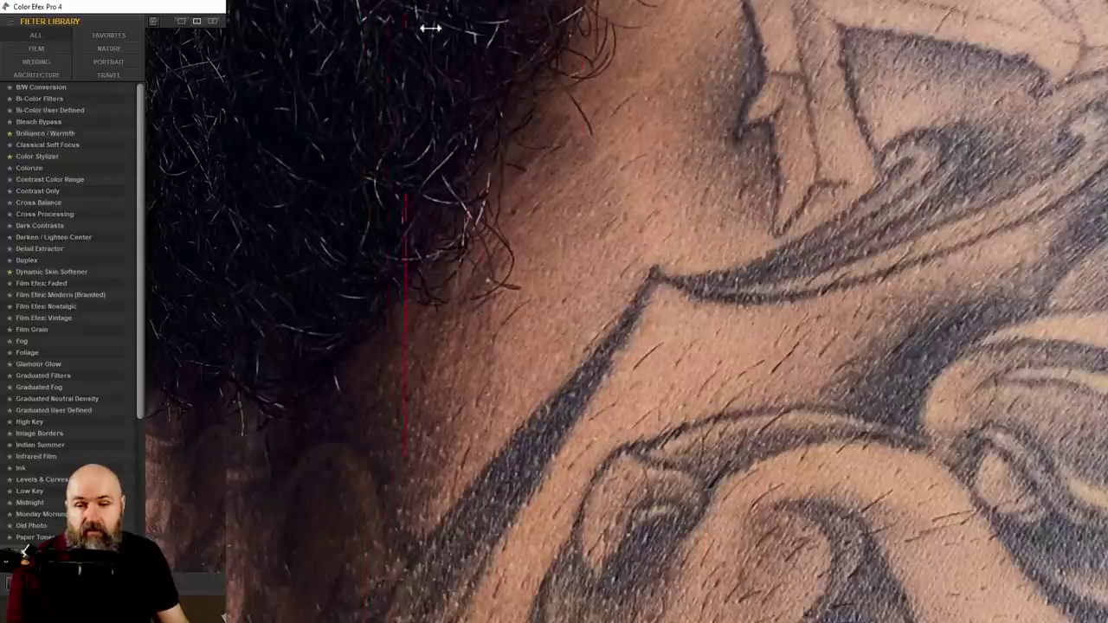
drag(431, 27, 823, 30)
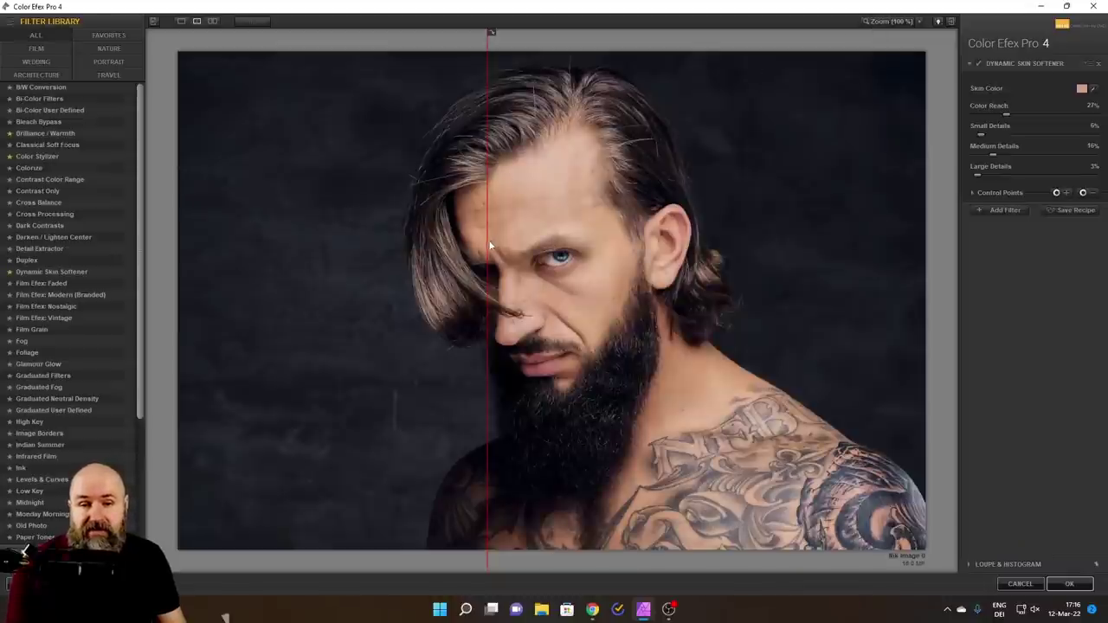
drag(487, 243, 394, 230)
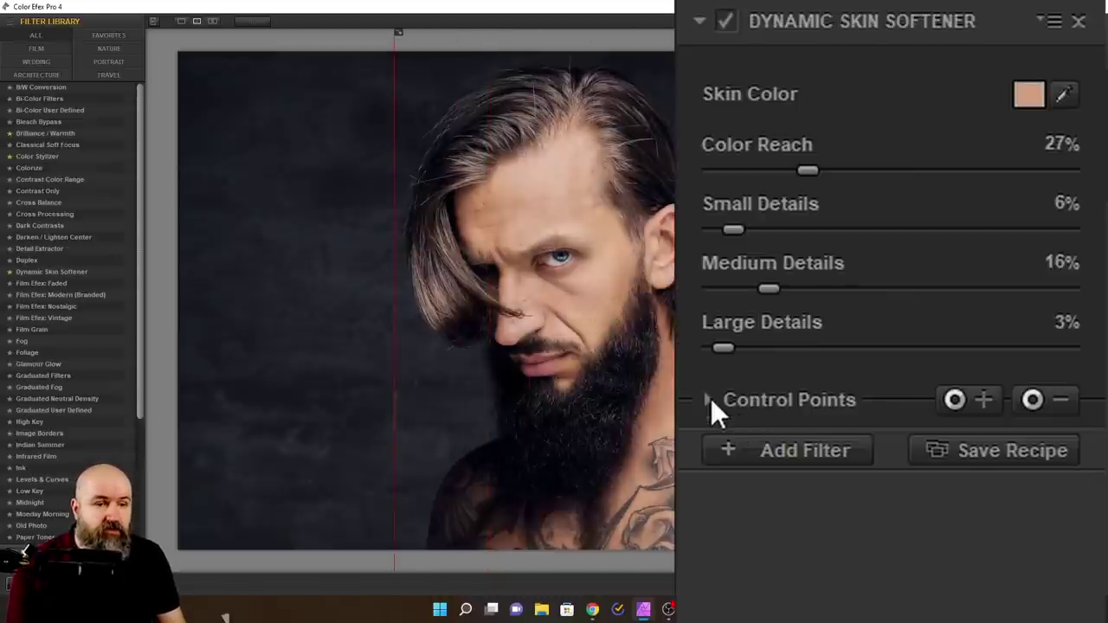
Set the filter's overall opacity to 0% and place a control point on the face.
click(708, 399)
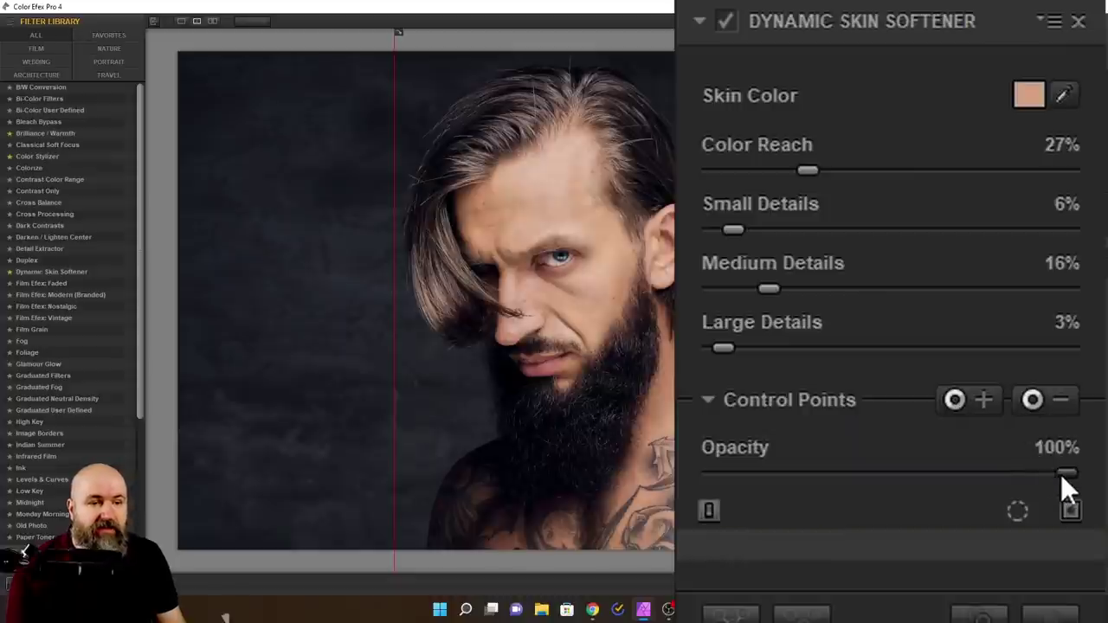
drag(1061, 474, 686, 472)
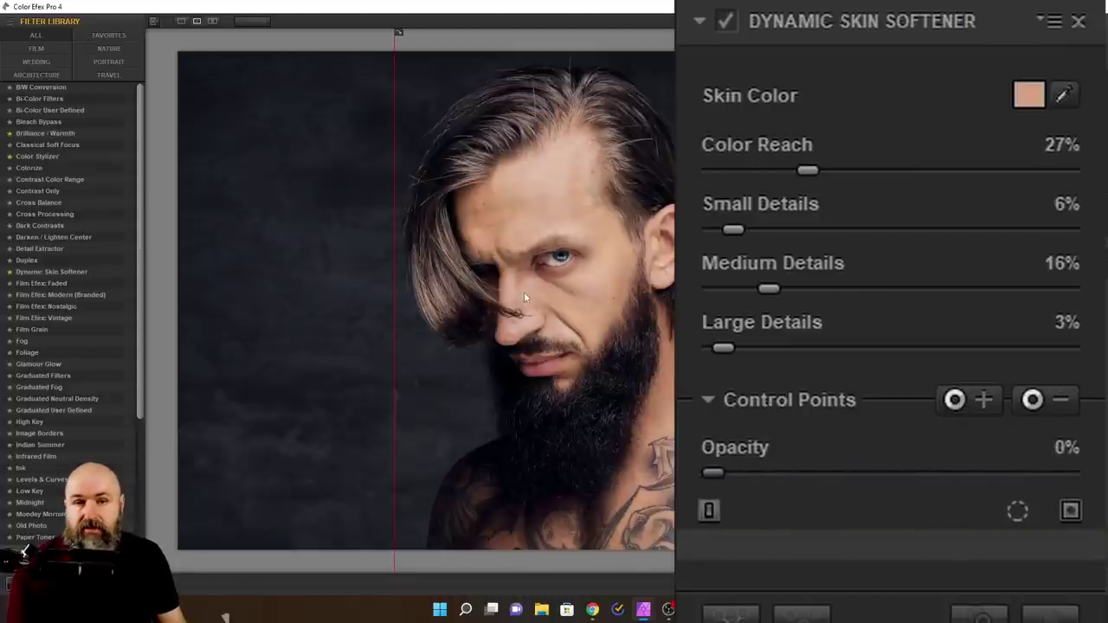
click(955, 399)
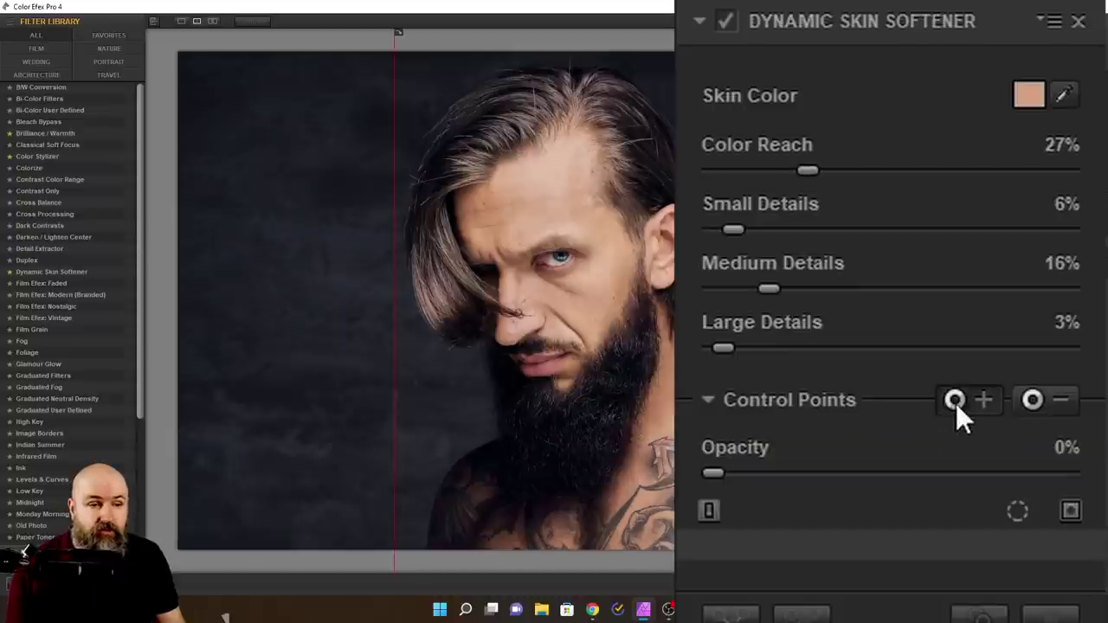
click(551, 304)
Resize the control point to cover the face at 22% opacity, checking the tattoo stays unsoftened.
drag(583, 304, 557, 272)
drag(801, 298, 786, 298)
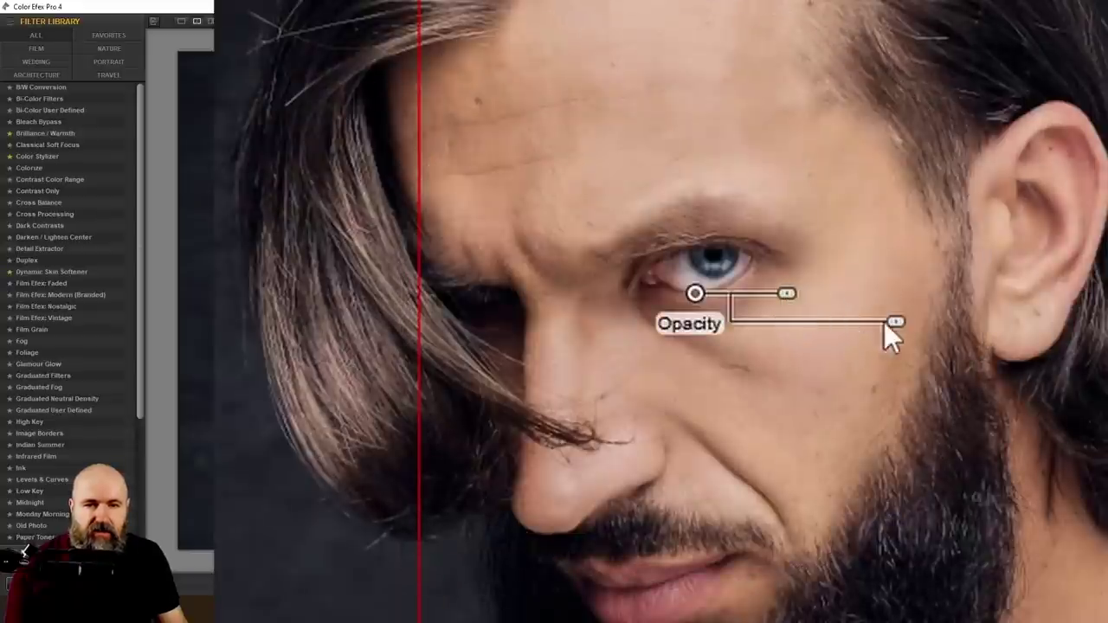
drag(891, 321, 857, 334)
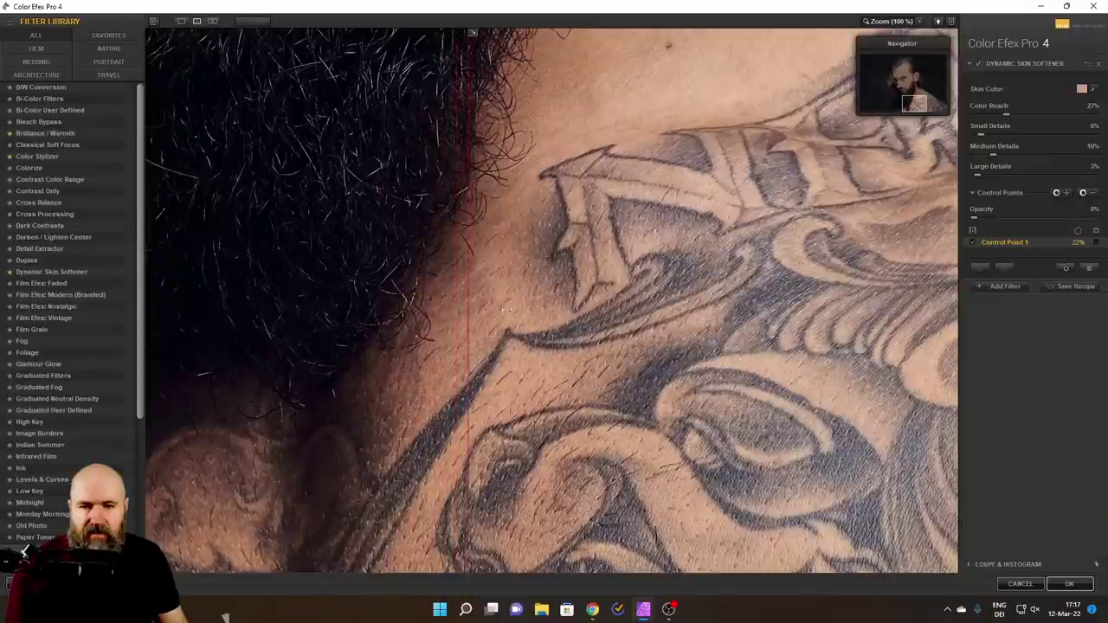
drag(552, 290, 305, 278)
drag(915, 80, 904, 76)
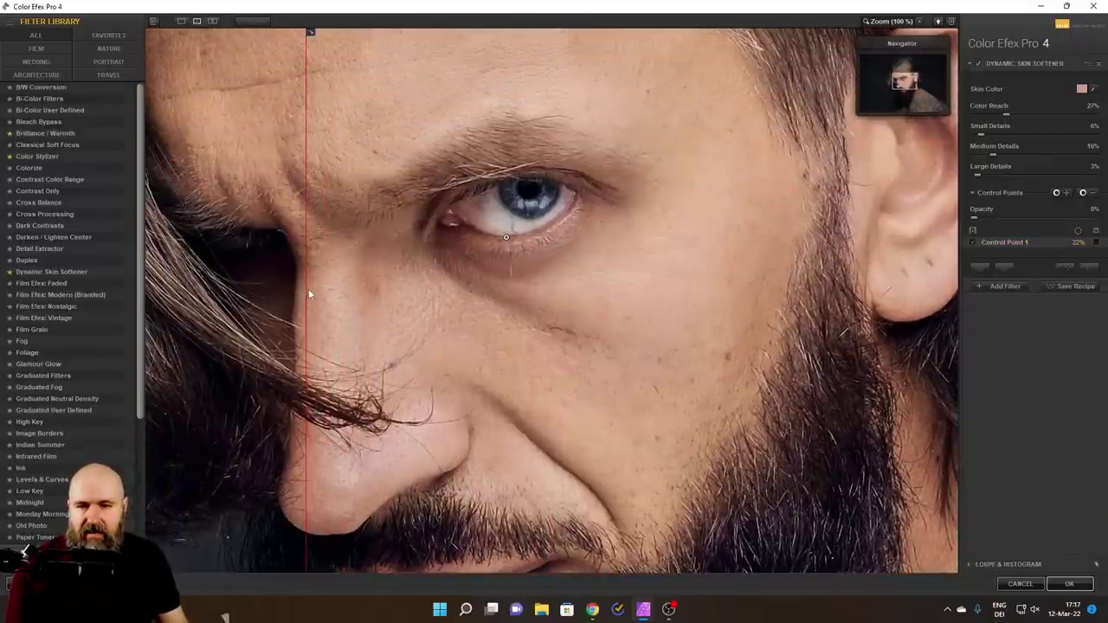
drag(308, 291, 215, 245)
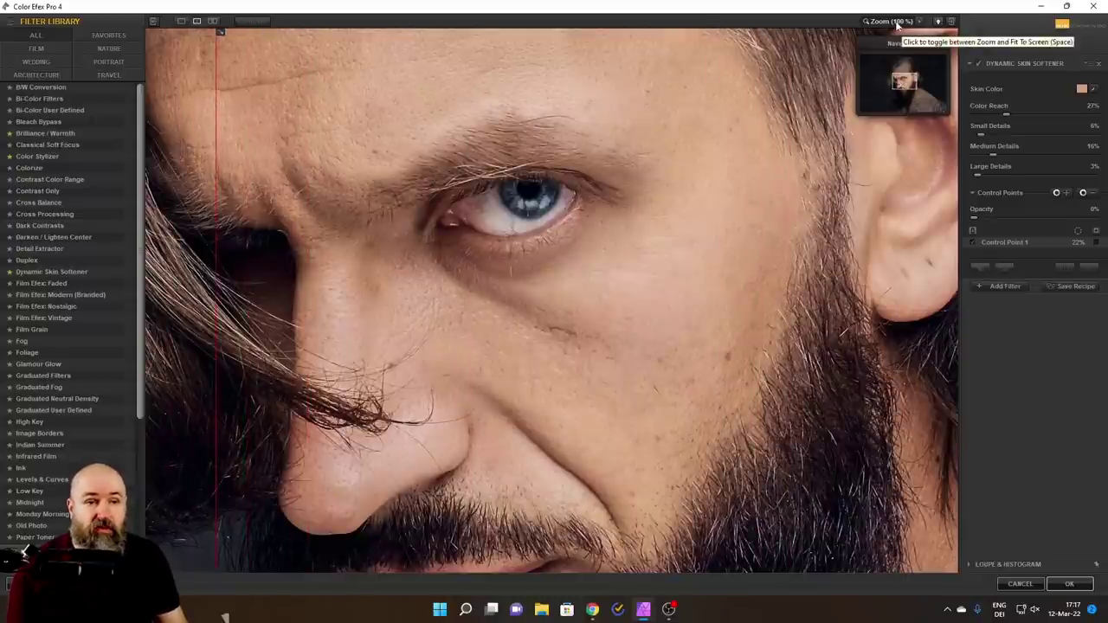
Fit the portrait, turn off the split before/after view, then zoom back to 100%.
click(895, 23)
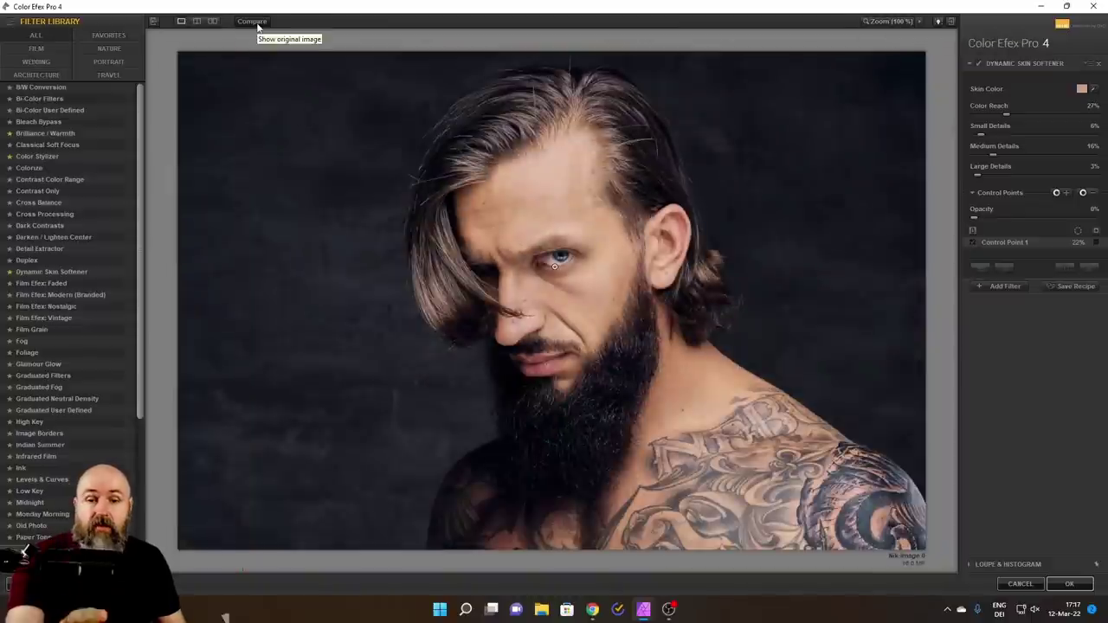
click(251, 21)
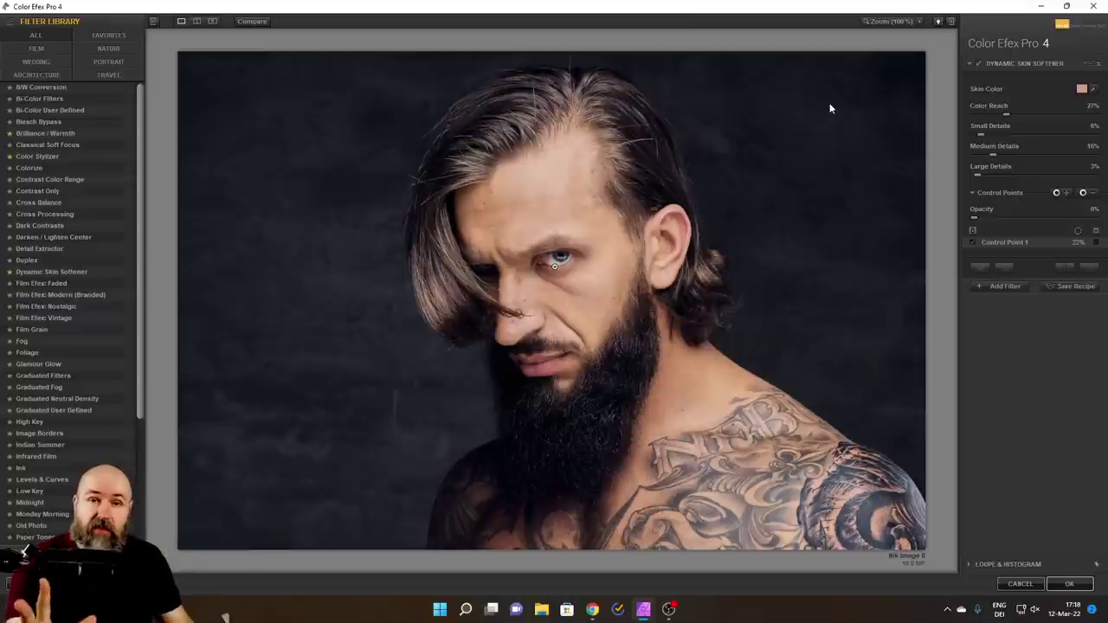
click(885, 22)
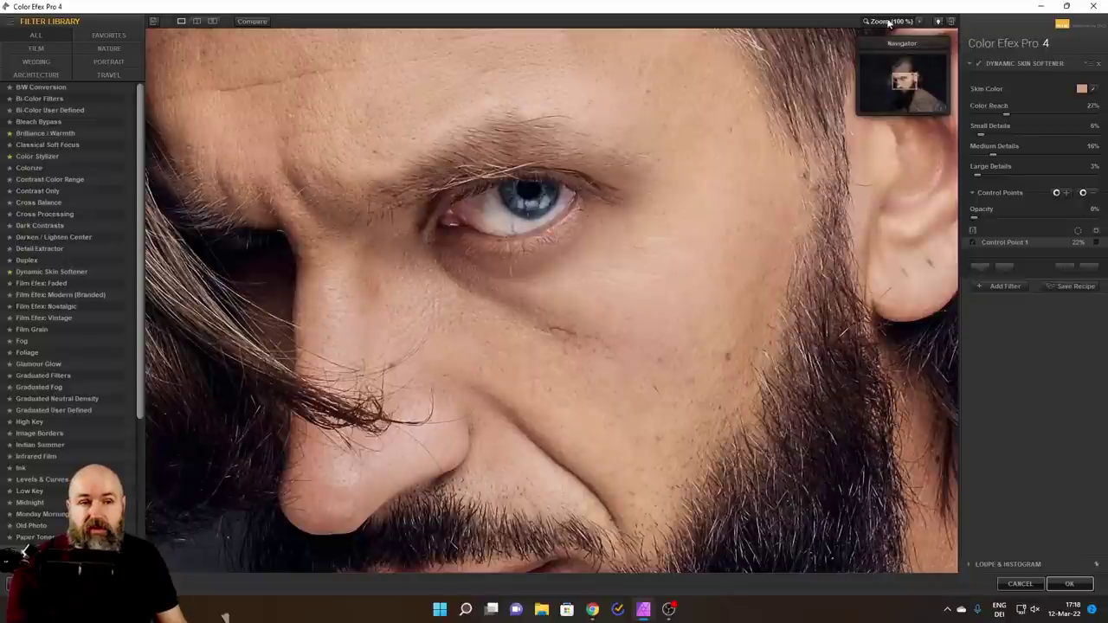